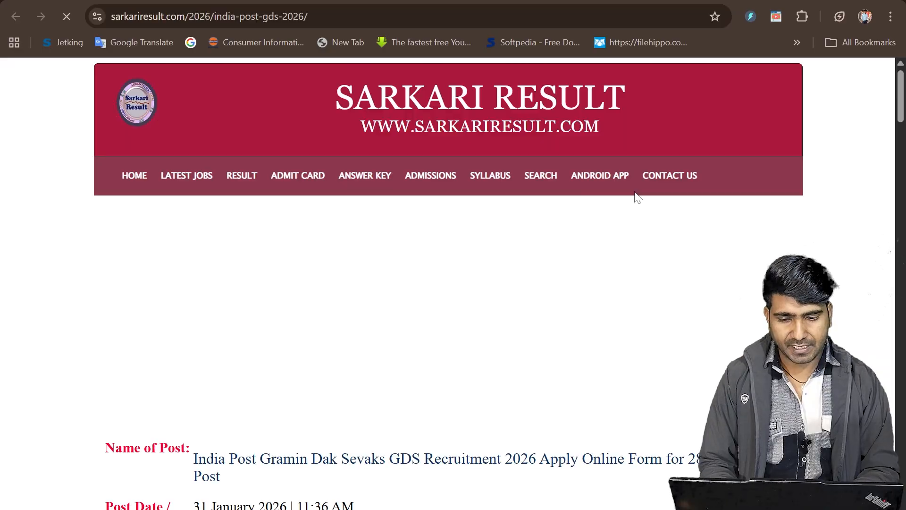
Review the important dates, application fee and age limit in the India Post GDS 2026 notification, highlighting the General / OBC fee.
scroll(638, 197, down, 10)
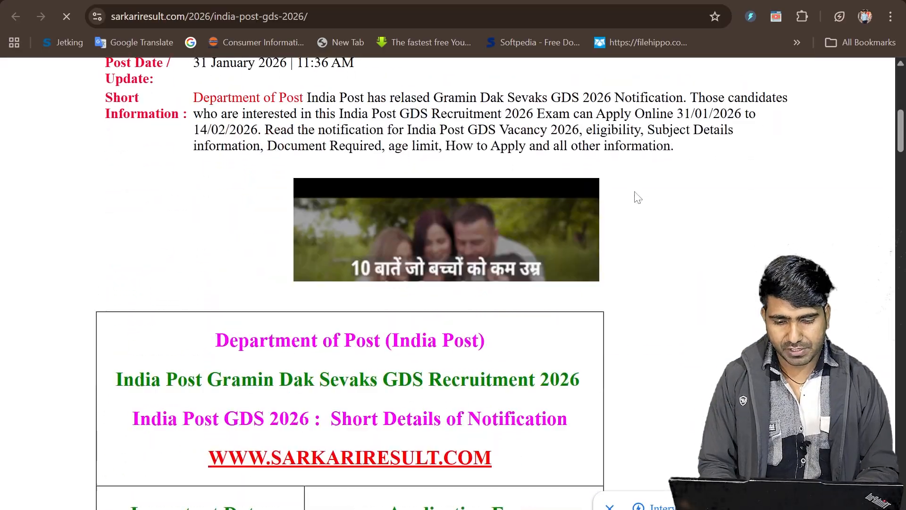
scroll(637, 197, down, 4)
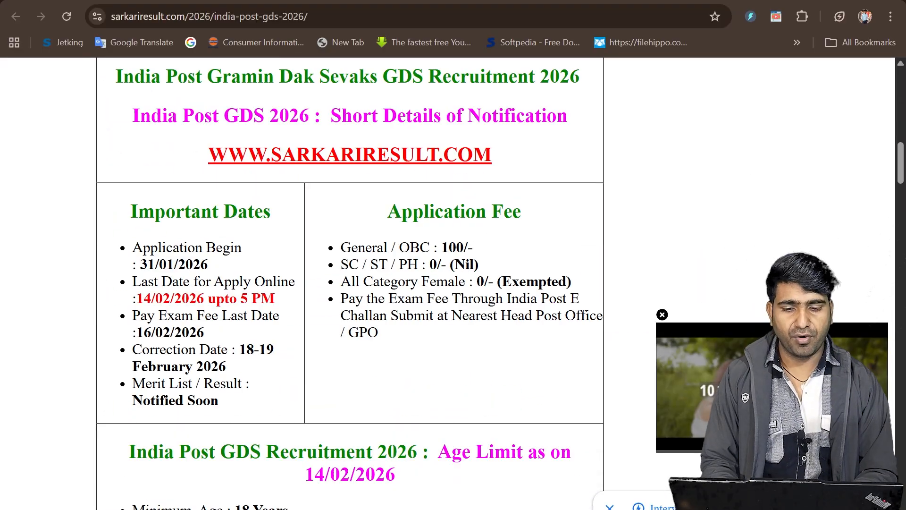
drag(442, 247, 468, 247)
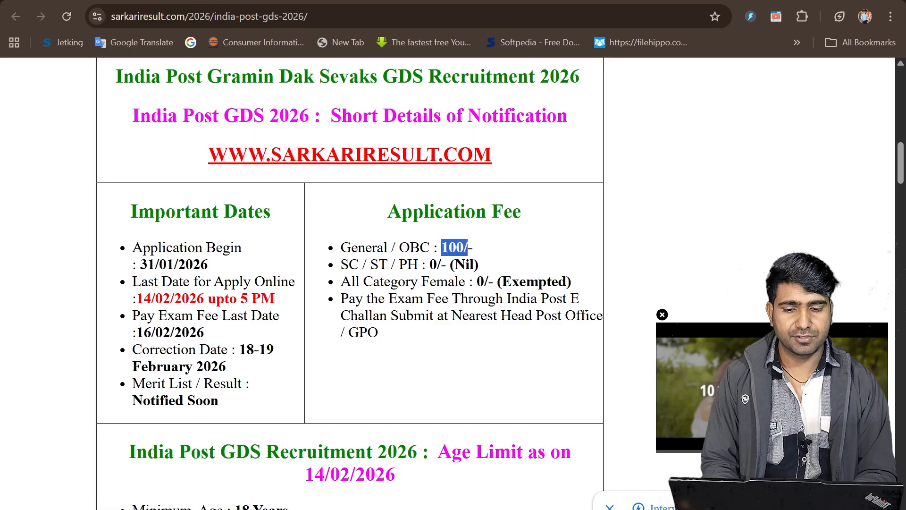
scroll(512, 256, down, 1)
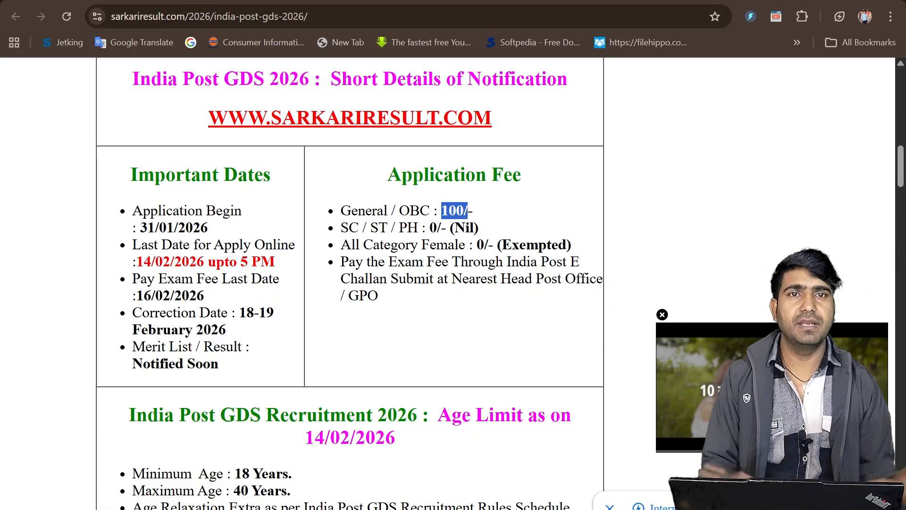
scroll(512, 256, down, 5)
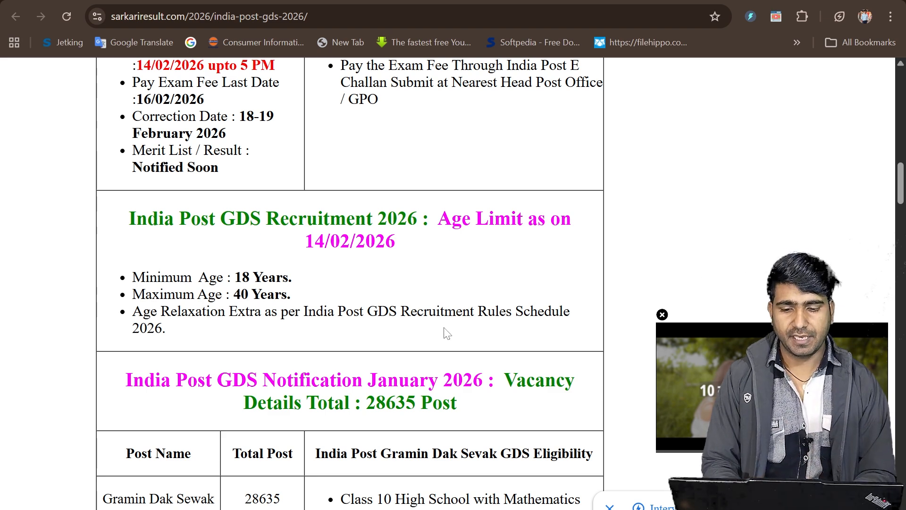
Examine the Gramin Dak Sevak eligibility requirements, highlighting the Class 10, Mathematics and English conditions.
scroll(446, 333, down, 5)
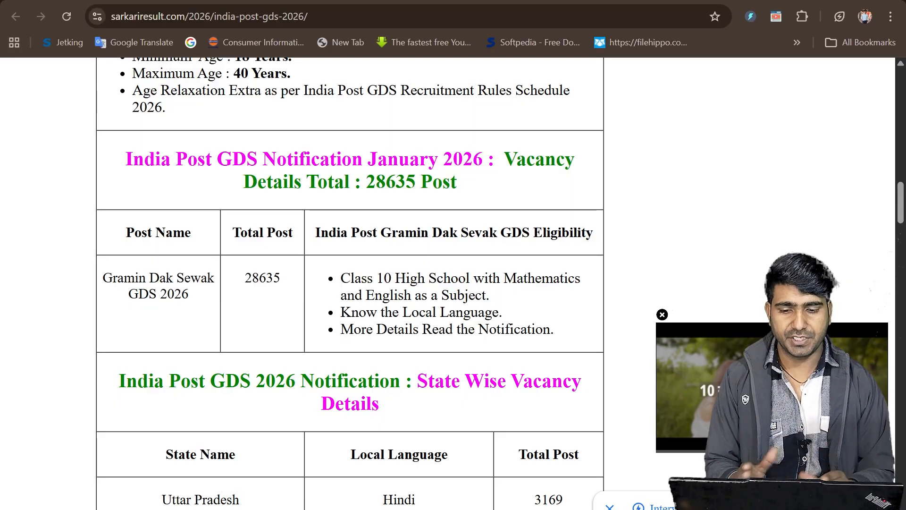
drag(340, 278, 437, 279)
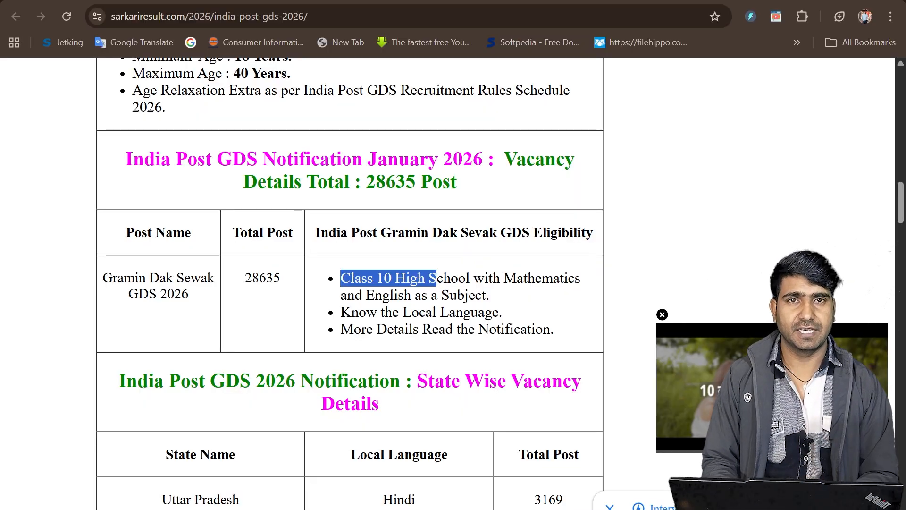
click(436, 279)
double_click(573, 283)
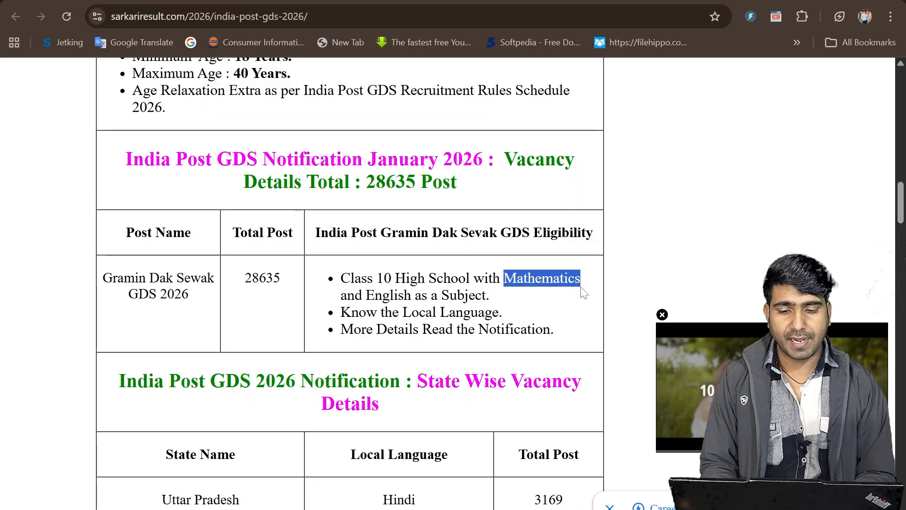
click(585, 305)
drag(366, 296, 437, 295)
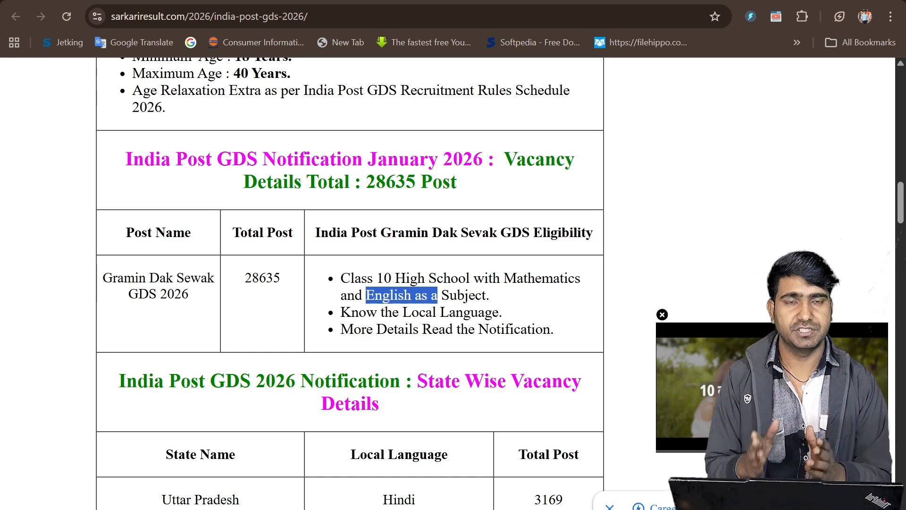
Examine the state-wise vacancy table, highlighting the Uttar Pradesh row and the post totals for Uttarakhand and Bihar.
scroll(349, 283, down, 2)
scroll(438, 306, down, 2)
scroll(438, 306, down, 2)
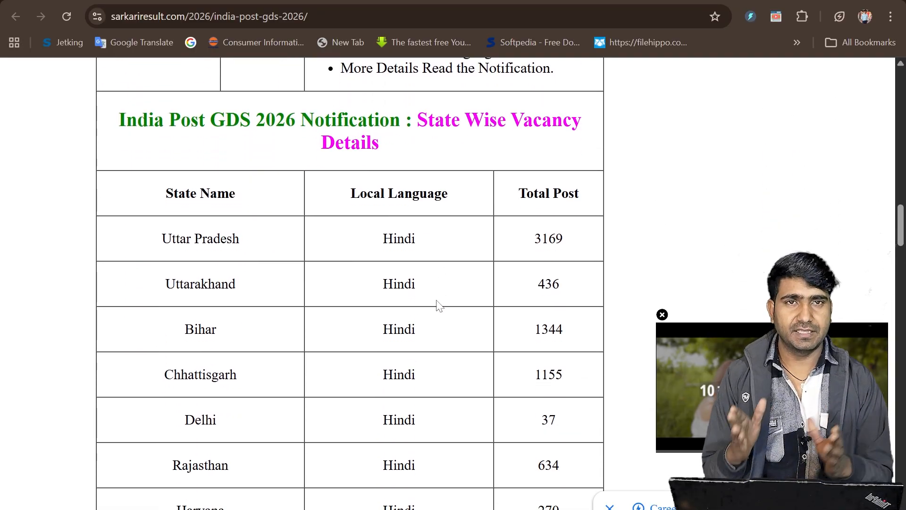
scroll(438, 305, down, 1)
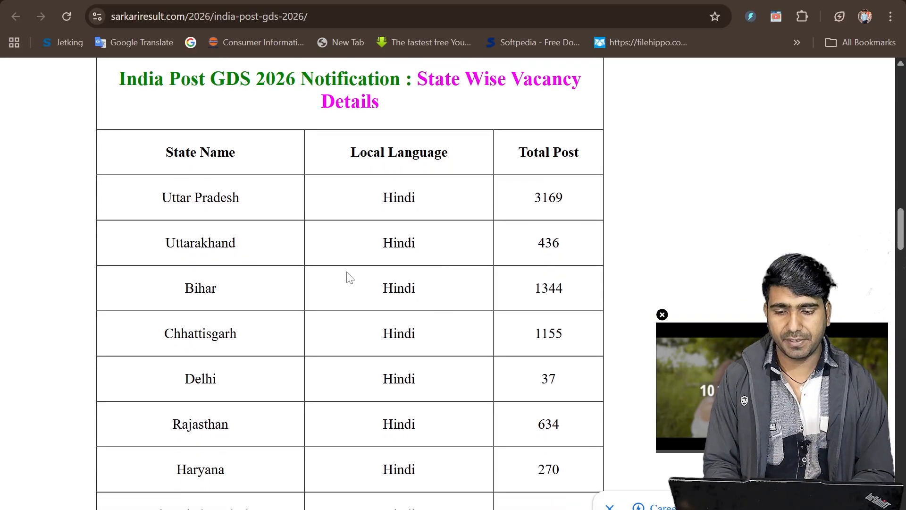
drag(154, 193, 576, 204)
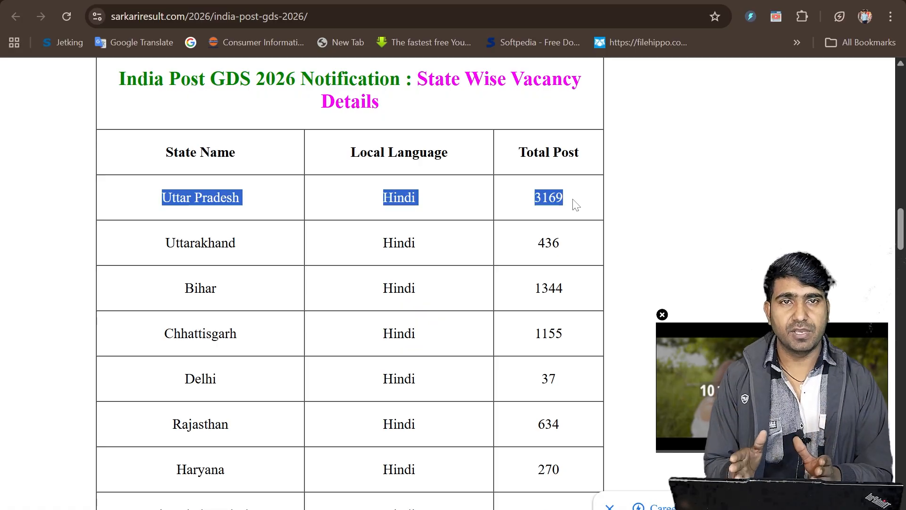
scroll(575, 204, down, 1)
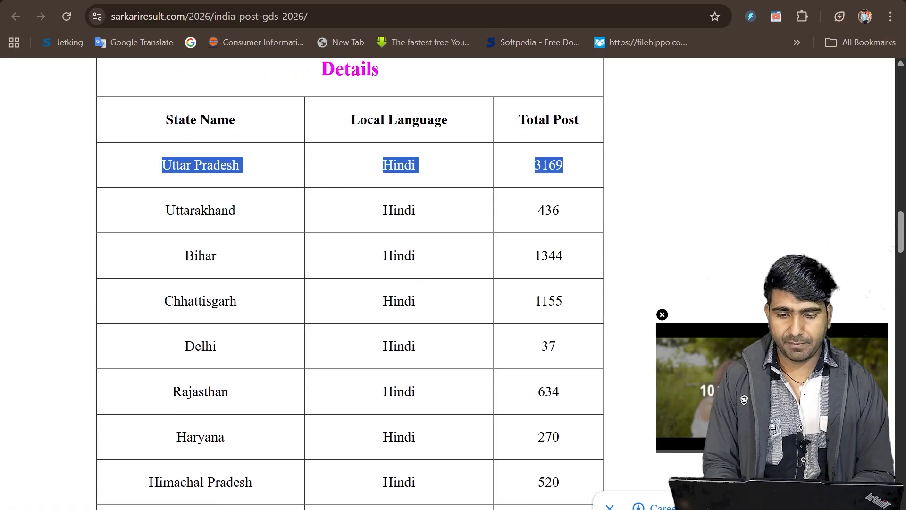
drag(537, 210, 562, 220)
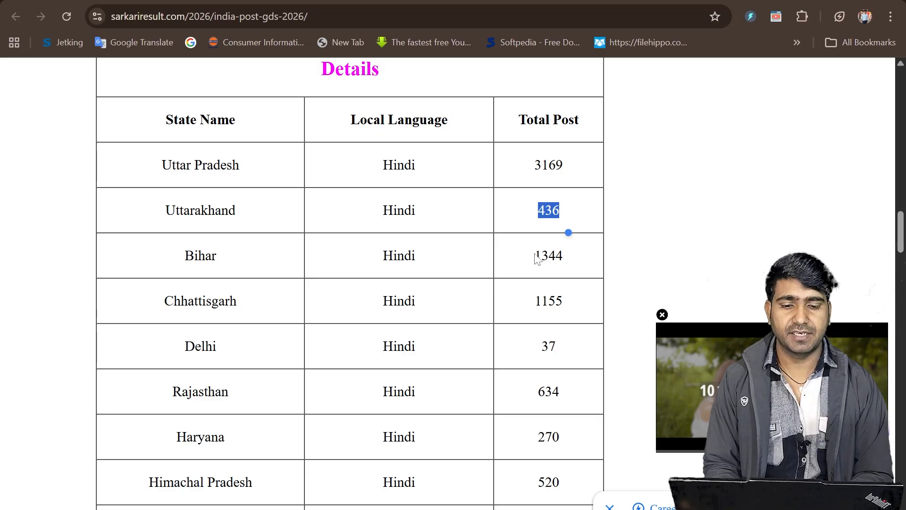
drag(534, 256, 588, 262)
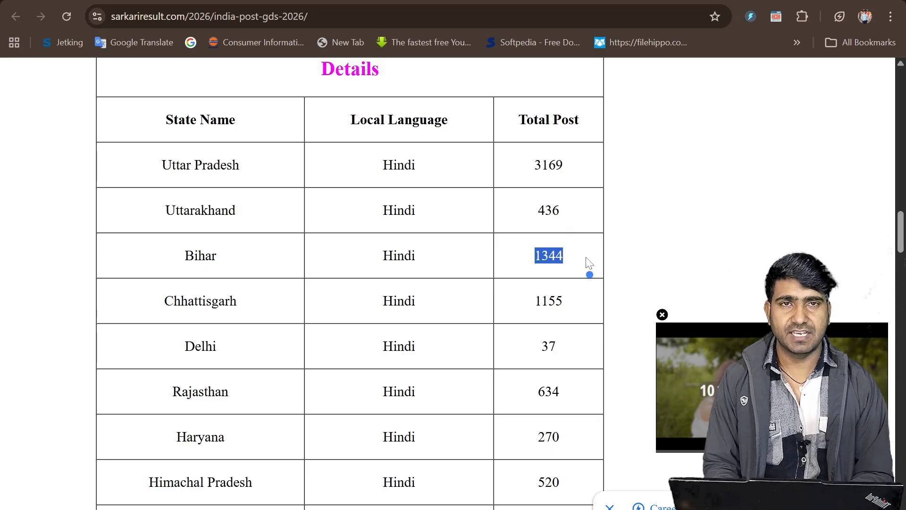
Highlight the Chhattisgarh post total and the Delhi row in the state-wise vacancy table.
scroll(507, 291, down, 1)
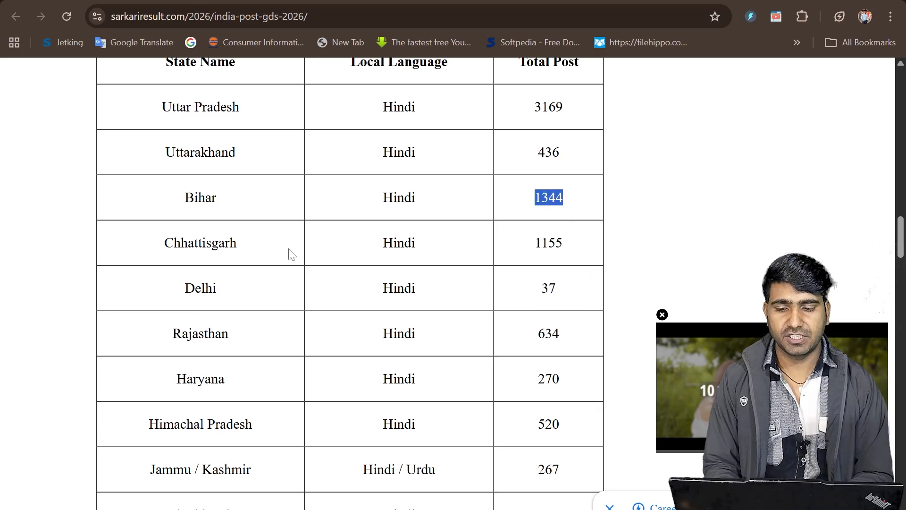
click(533, 257)
drag(533, 245, 570, 247)
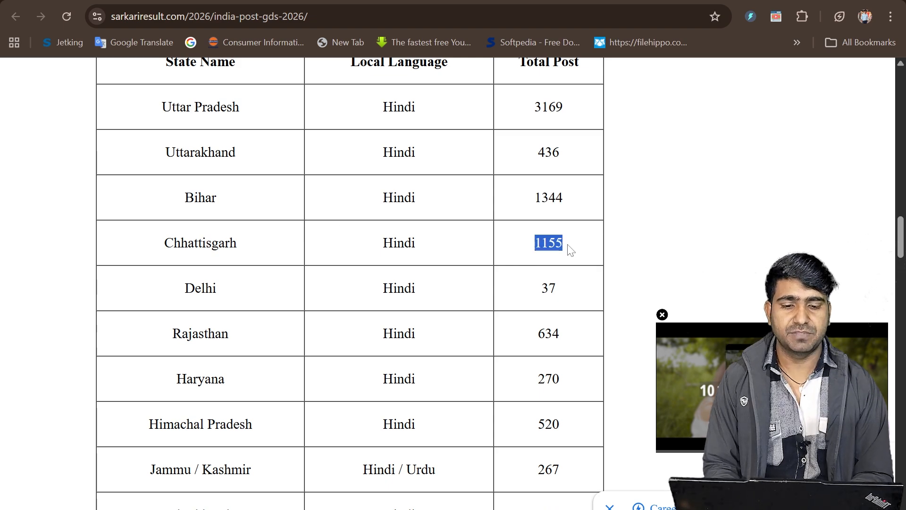
scroll(571, 250, down, 1)
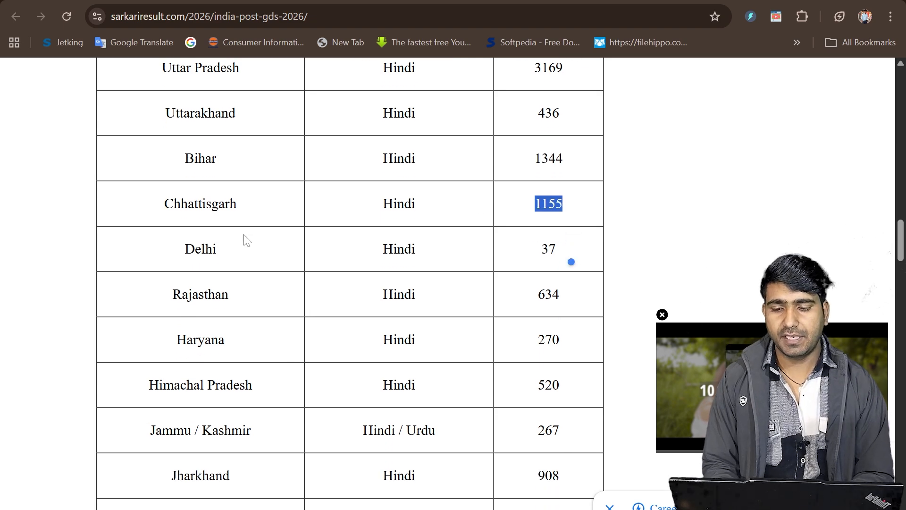
click(184, 257)
drag(184, 258, 564, 268)
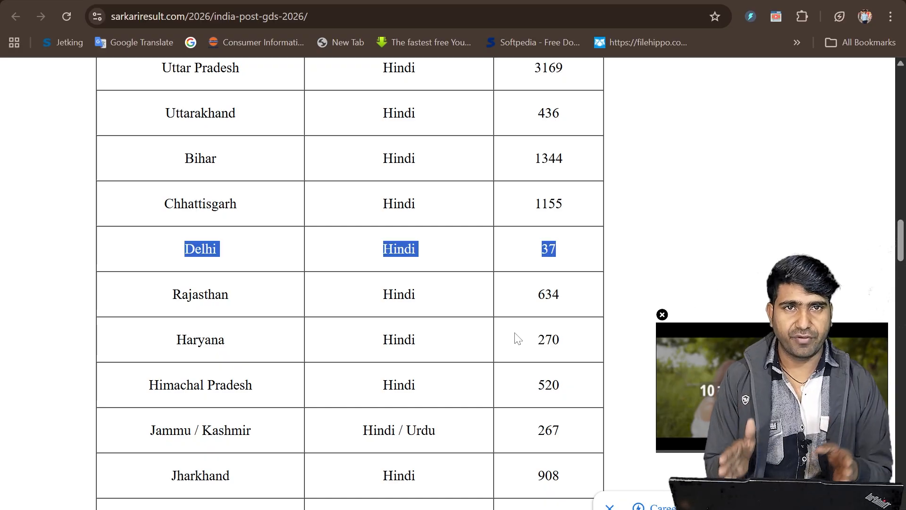
Compare Maharashtra with Uttar Pradesh in the vacancy table, highlighting both state names and Uttar Pradesh's post total.
scroll(517, 338, down, 5)
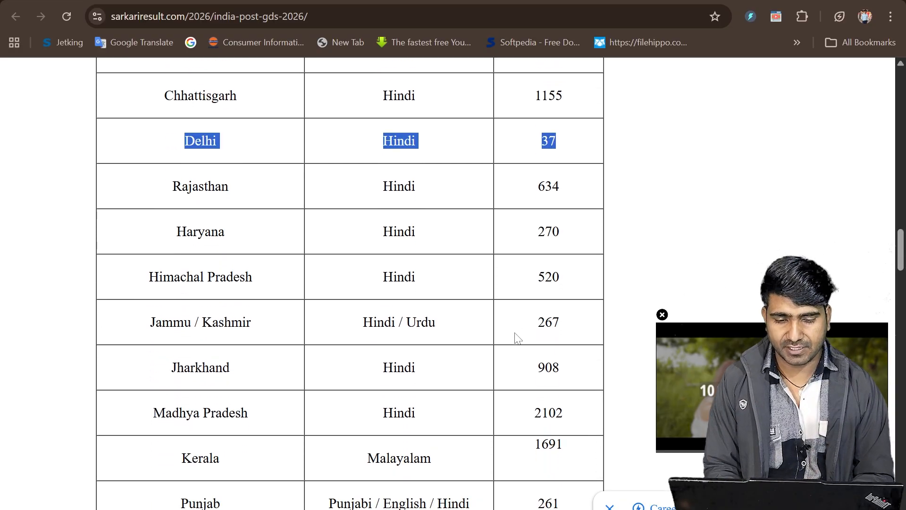
scroll(517, 338, down, 4)
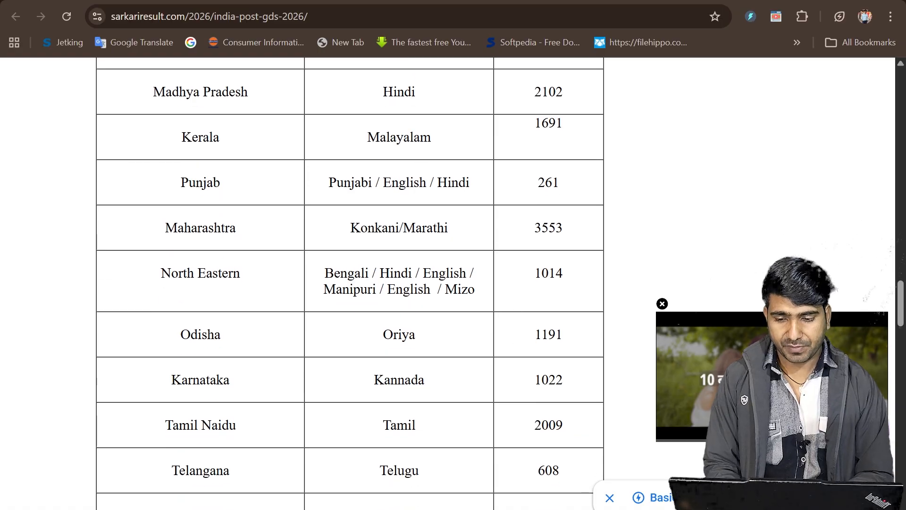
double_click(257, 234)
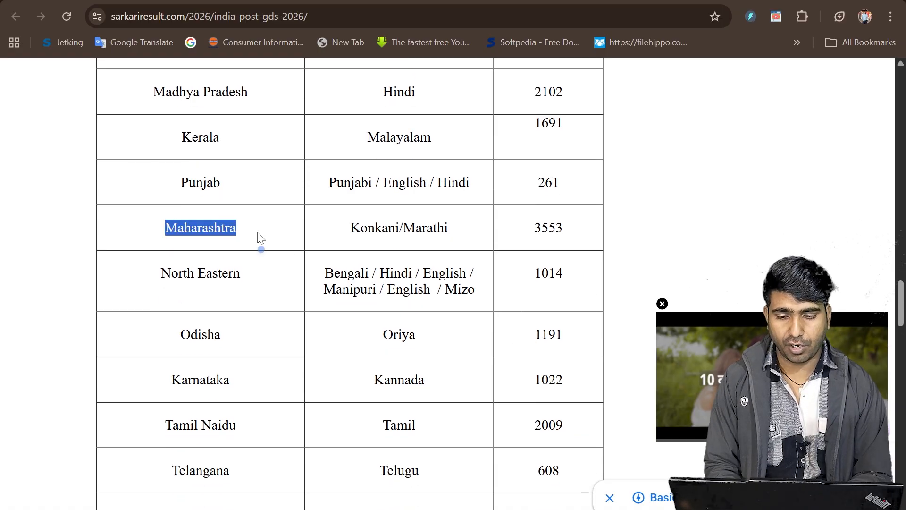
scroll(257, 241, up, 8)
scroll(259, 236, up, 4)
scroll(259, 236, down, 3)
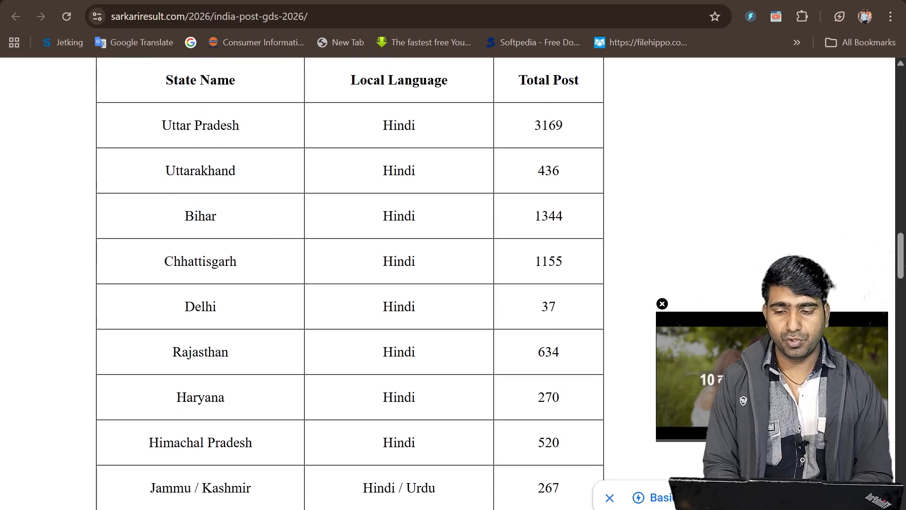
triple_click(300, 116)
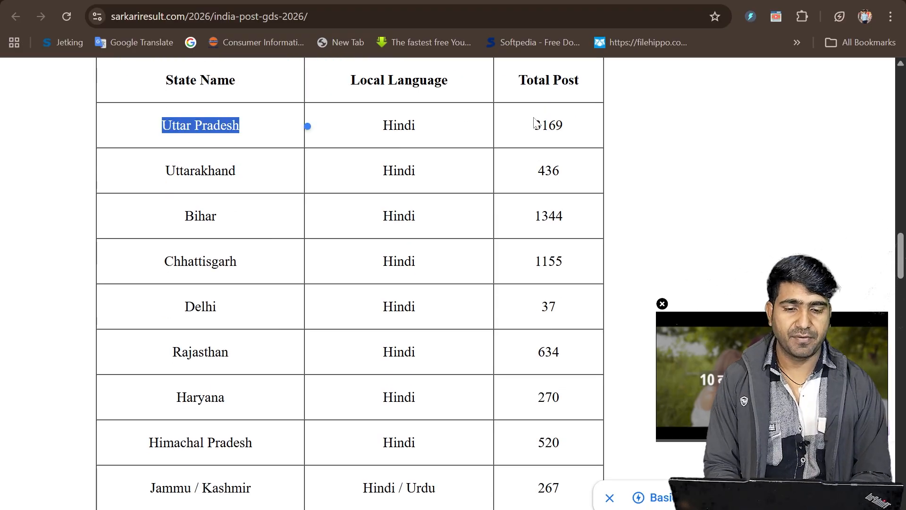
triple_click(572, 125)
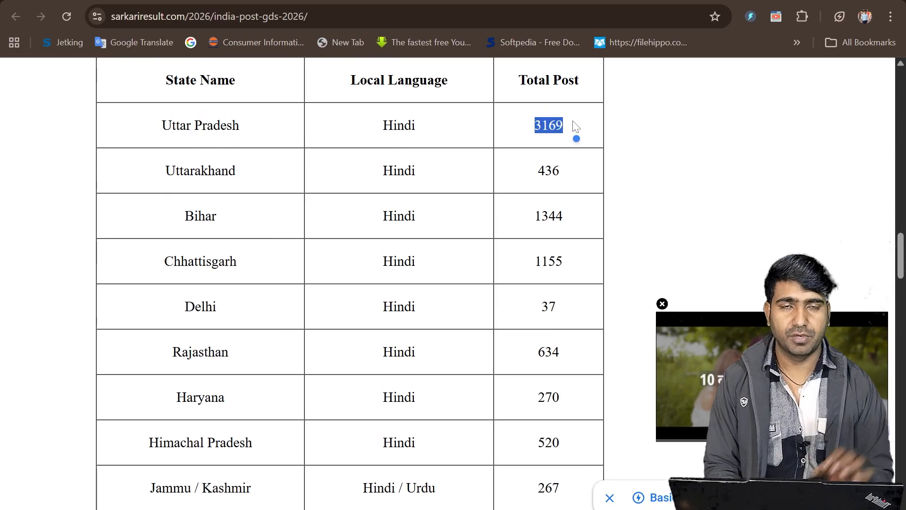
Look through the remaining states in the vacancy table down to Andhra Pradesh.
scroll(576, 127, down, 13)
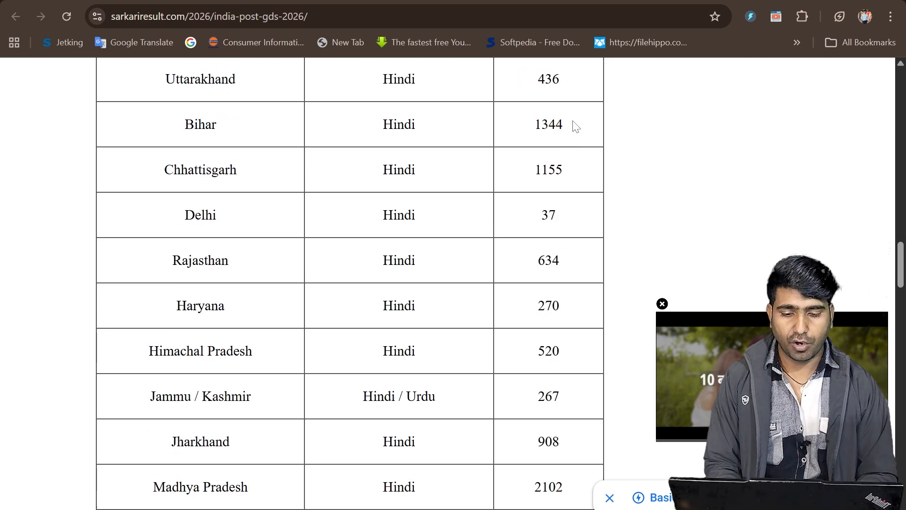
scroll(576, 127, down, 5)
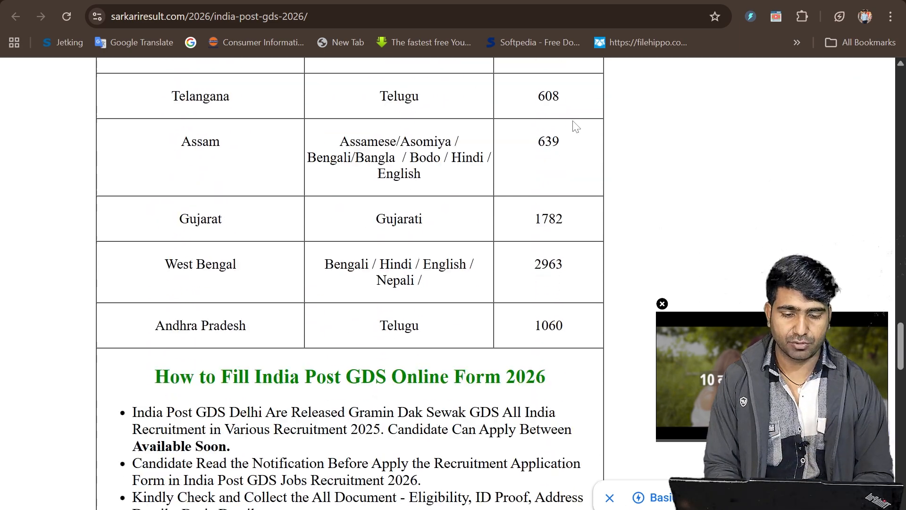
scroll(575, 126, up, 4)
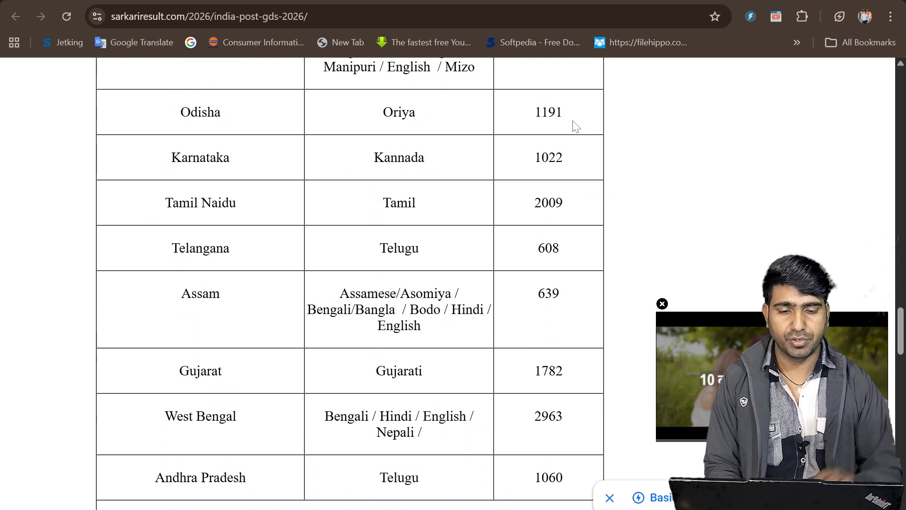
scroll(576, 126, up, 2)
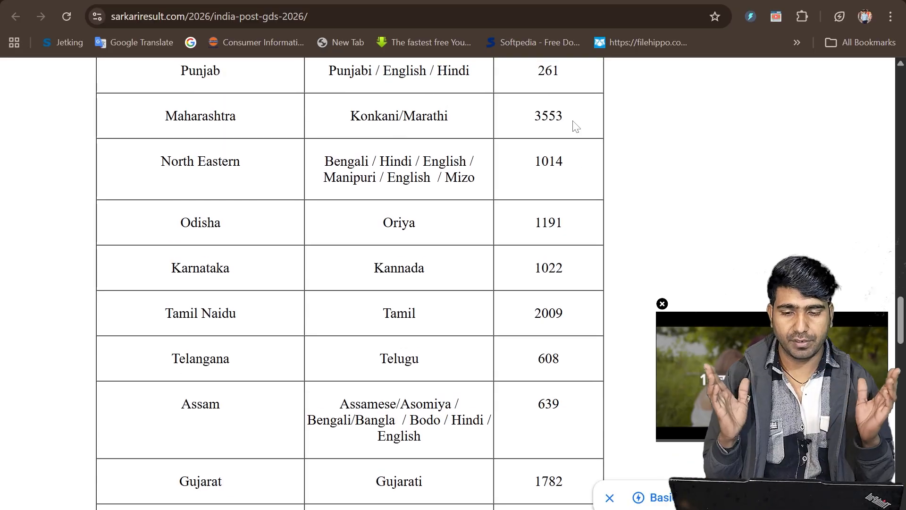
scroll(576, 127, down, 10)
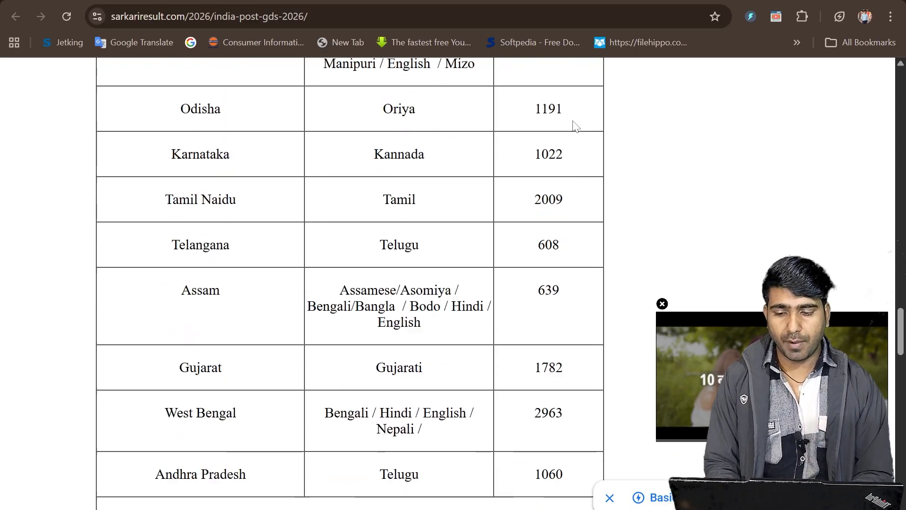
Open the Apply Online link from the notification's useful important links.
scroll(575, 126, down, 5)
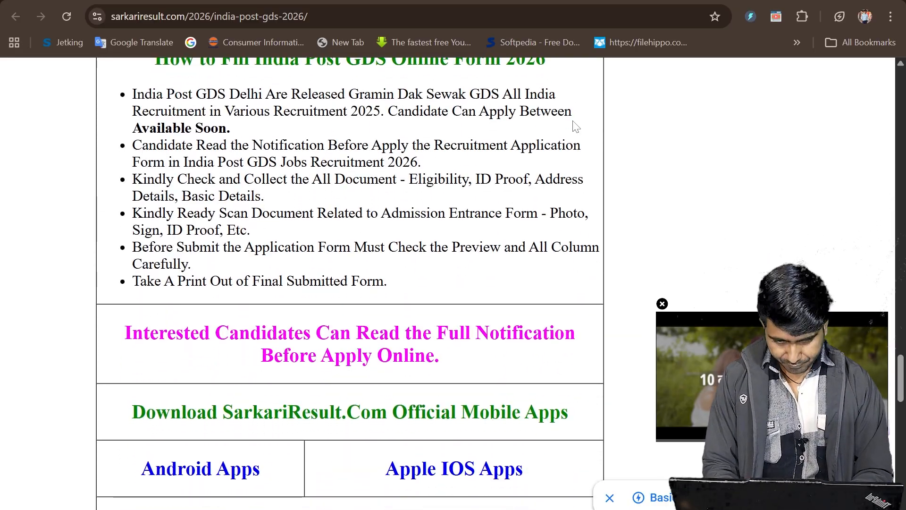
scroll(576, 126, down, 2)
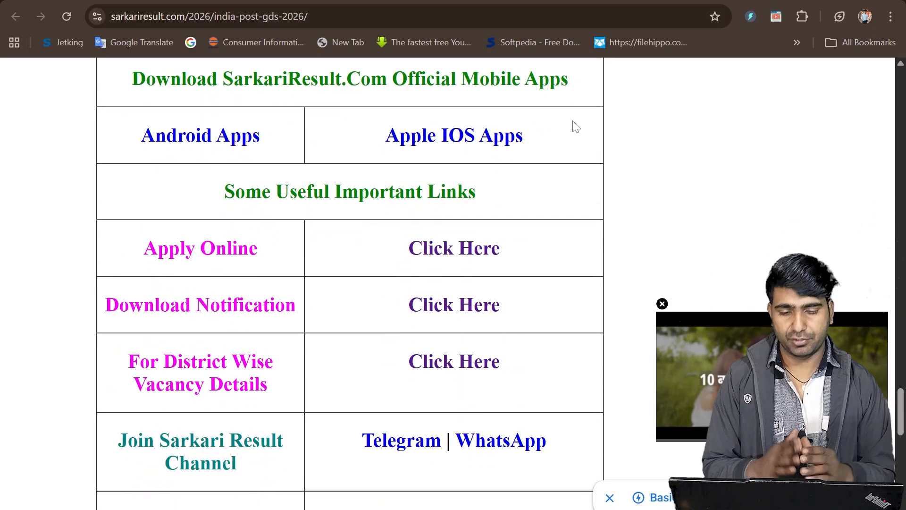
click(425, 249)
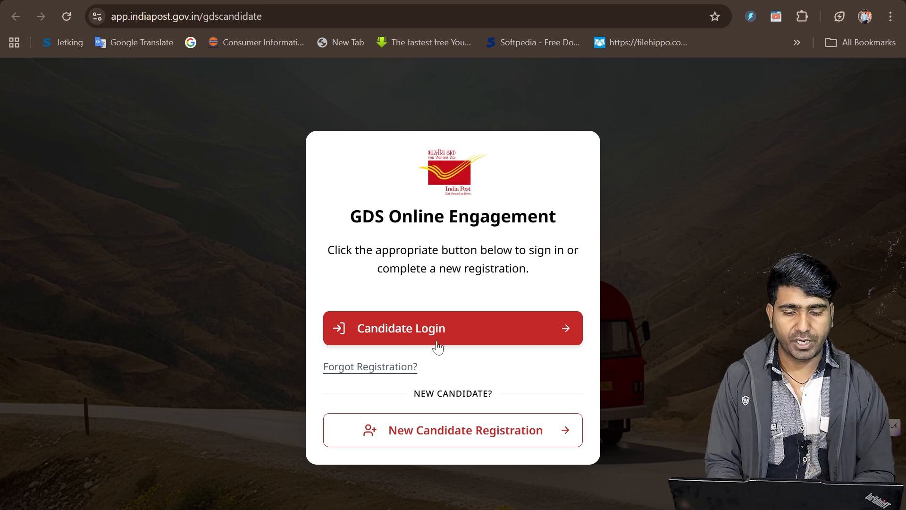
Start a new candidate registration, enter the mobile number, and verify it with the OTP received.
click(438, 434)
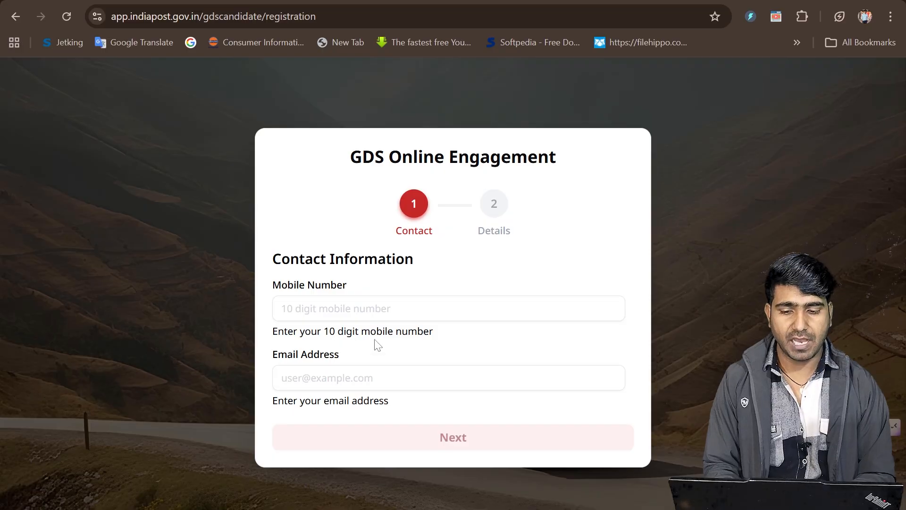
click(380, 309)
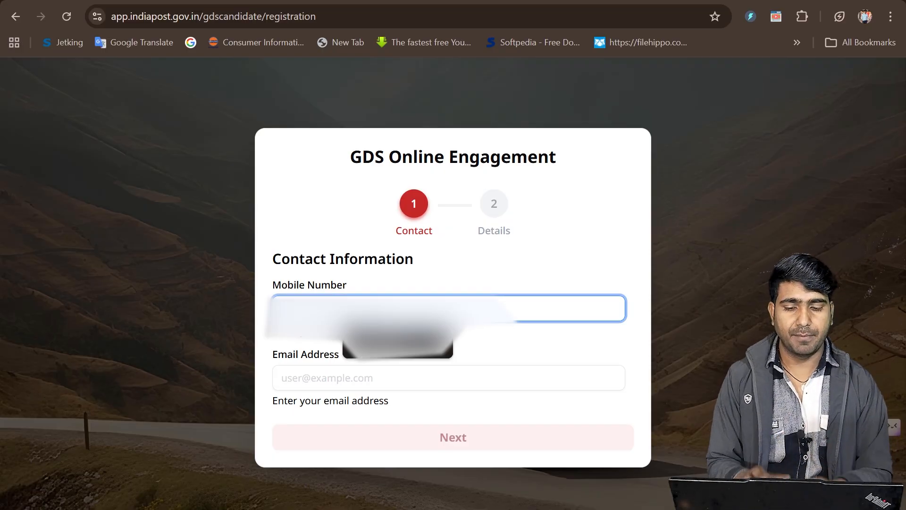
click(201, 374)
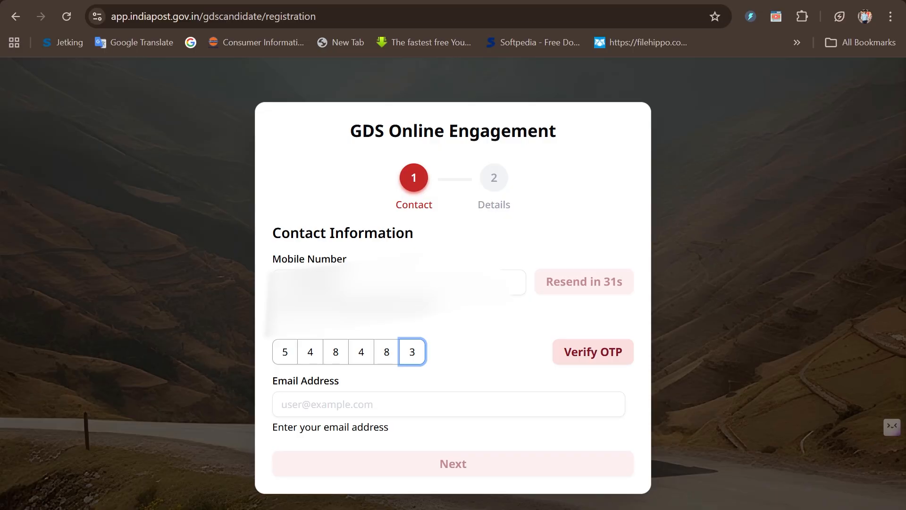
click(579, 355)
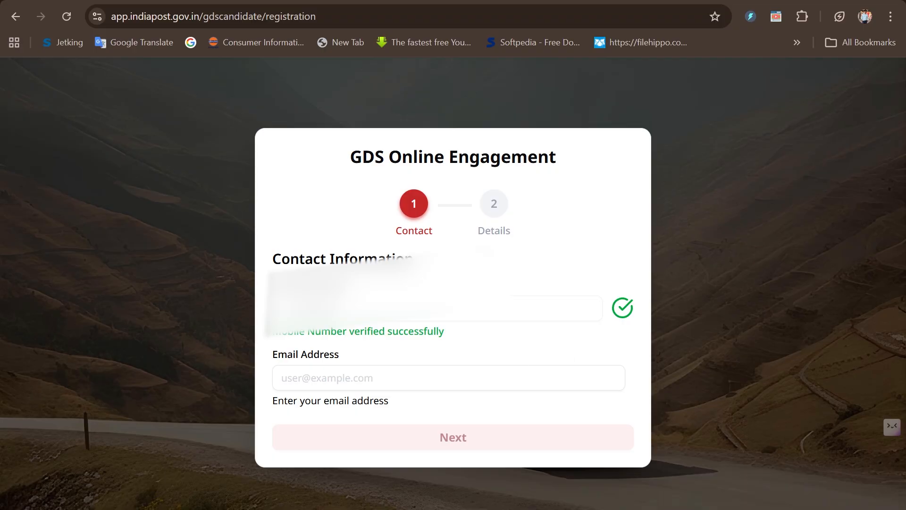
Enter the candidate's email address, request an OTP for it, and verify the email with that code.
click(378, 378)
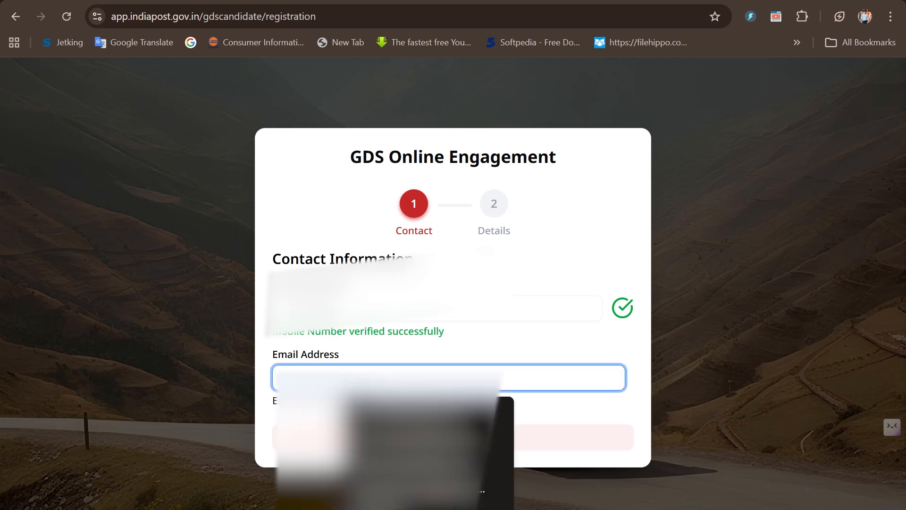
click(378, 415)
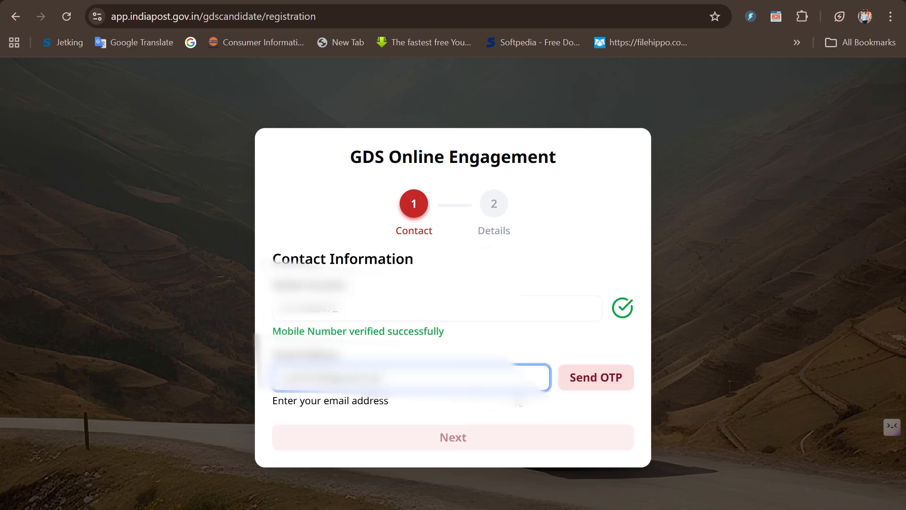
click(587, 378)
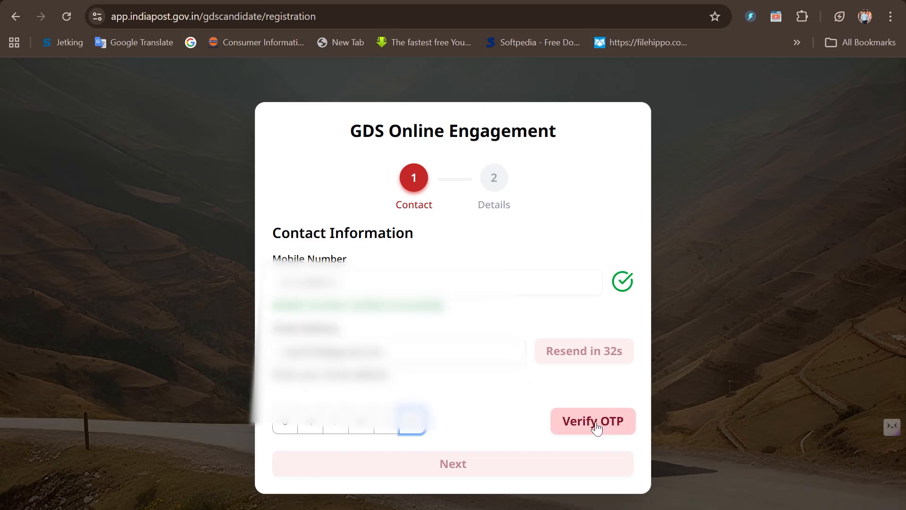
click(596, 424)
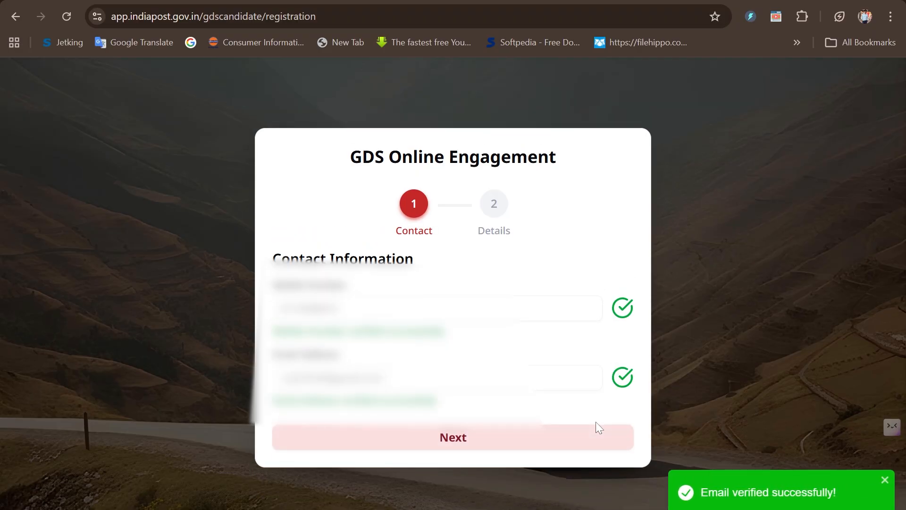
Continue to the basic details, fill in the applicant's name, birth, gender, parents and community fields, and complete the registration.
click(453, 438)
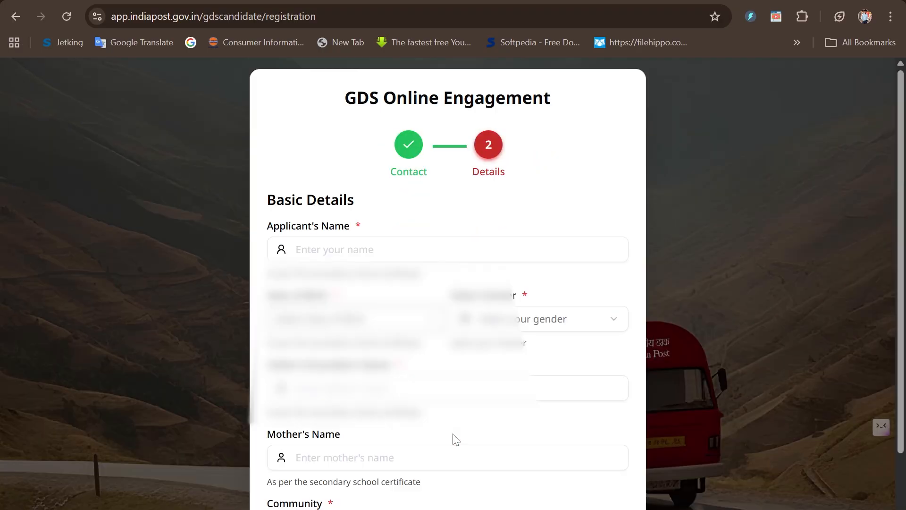
scroll(456, 439, down, 2)
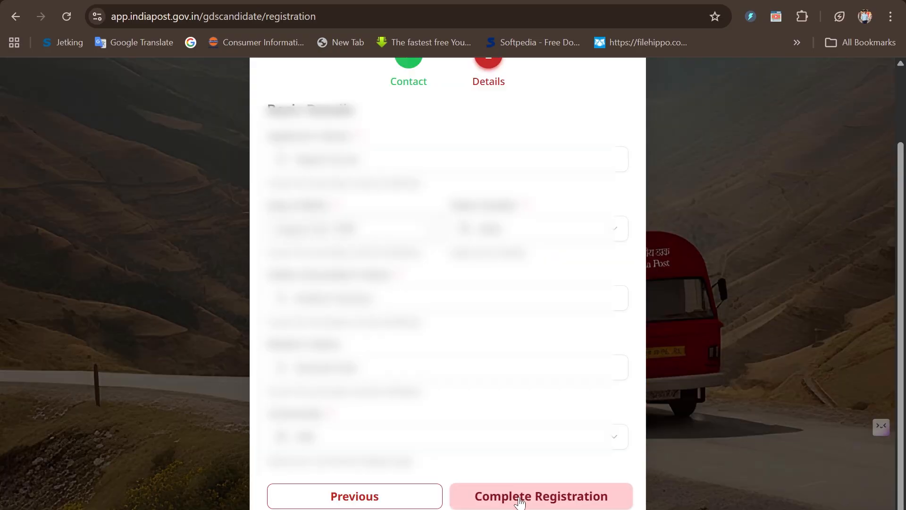
click(519, 501)
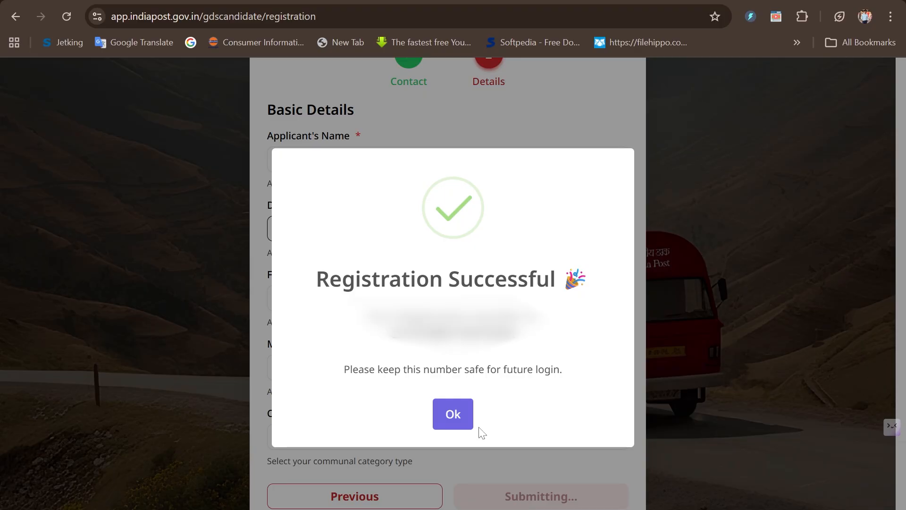
click(460, 421)
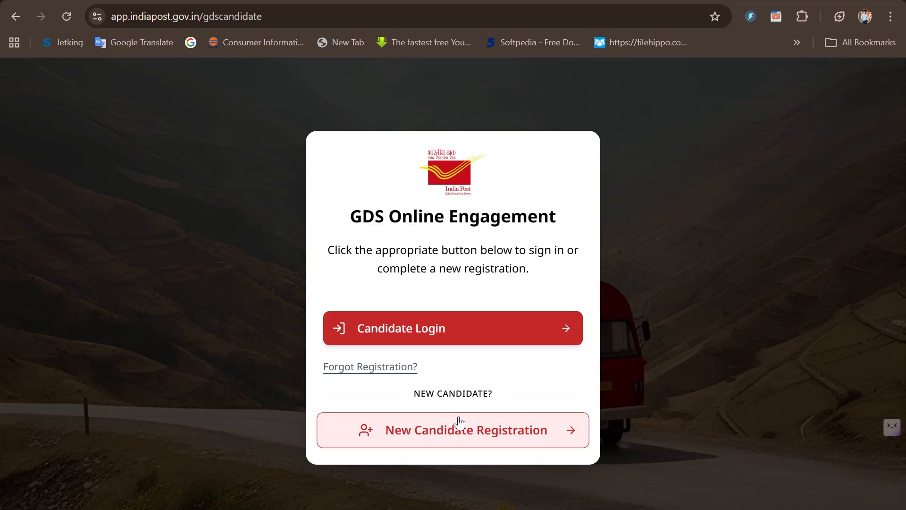
Log in as a registered candidate with the registration number, password and mobile OTP, declining to save the password in the browser.
click(425, 327)
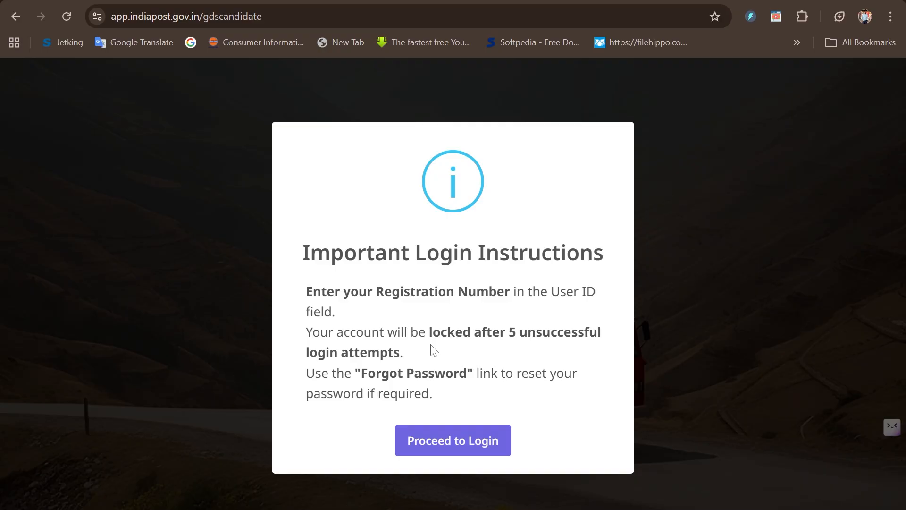
click(447, 446)
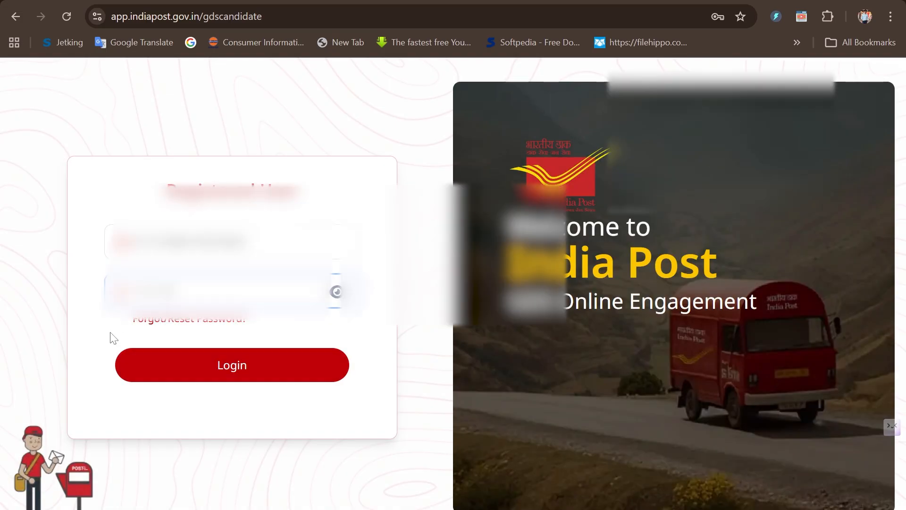
click(240, 368)
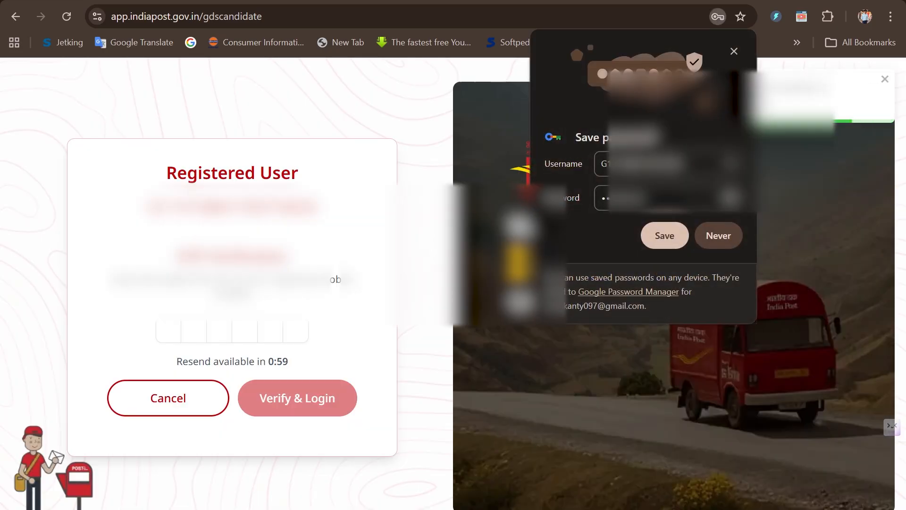
click(705, 237)
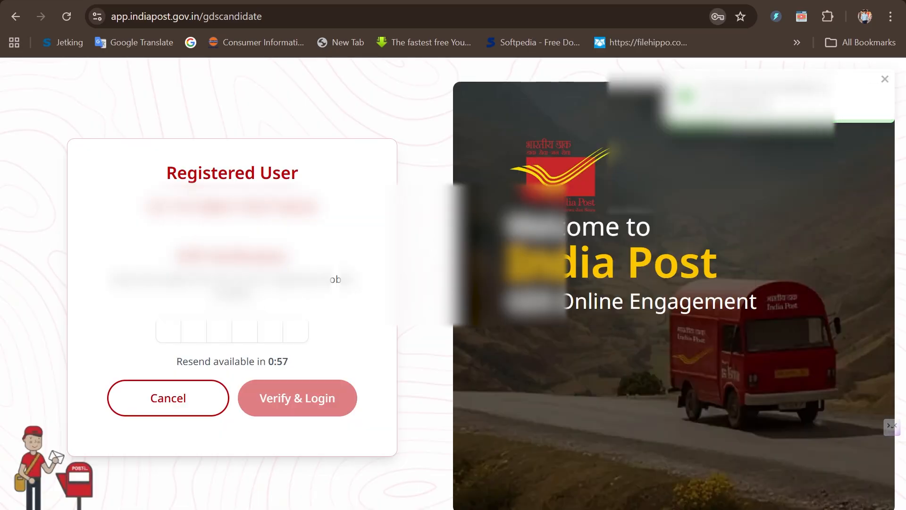
click(168, 331)
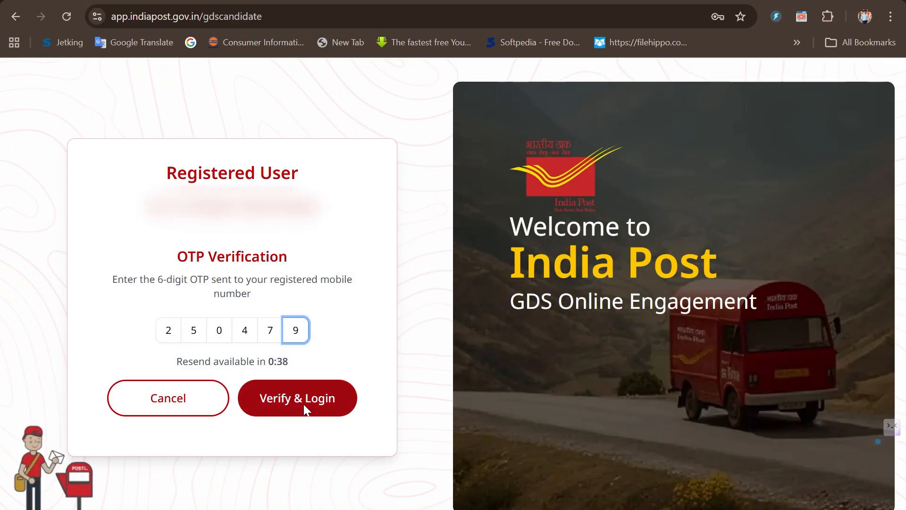
click(307, 403)
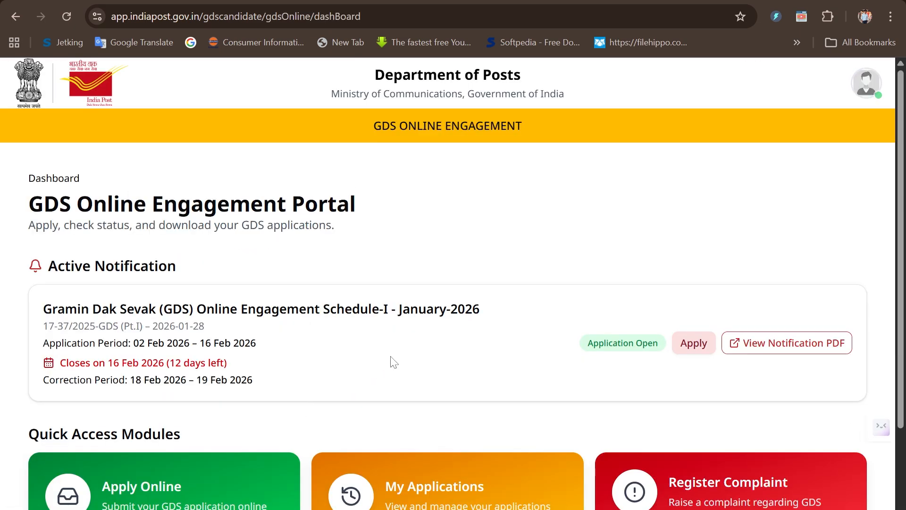
Start an online application for the notification Gramin Dak Sevak (GDS) Online Engagement Schedule-I - January-2026.
scroll(392, 360, down, 3)
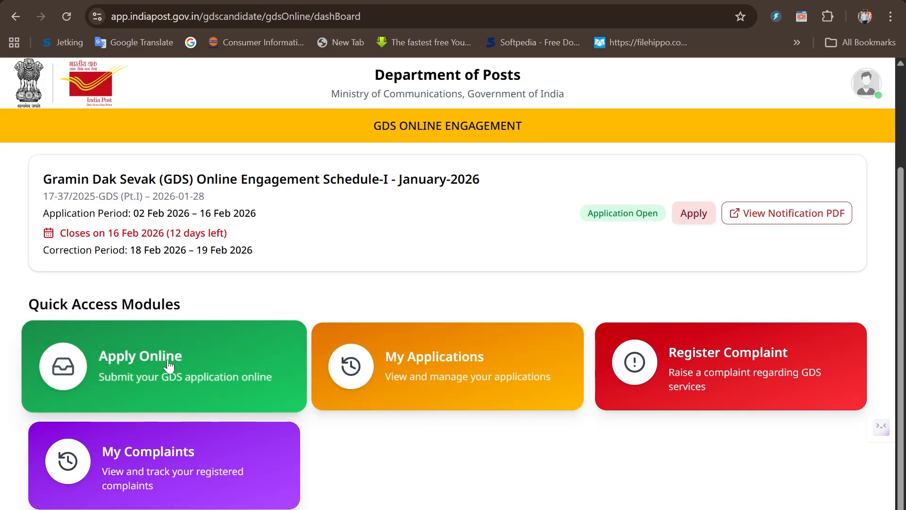
click(169, 365)
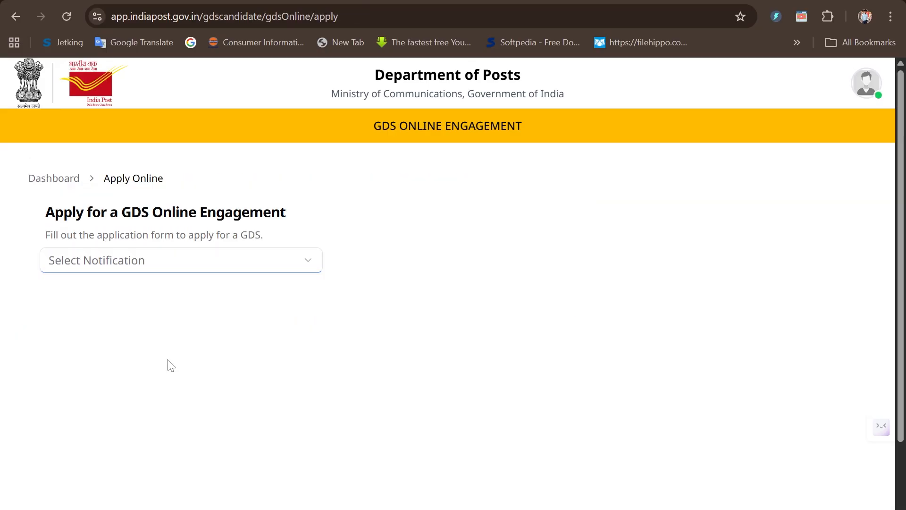
click(151, 268)
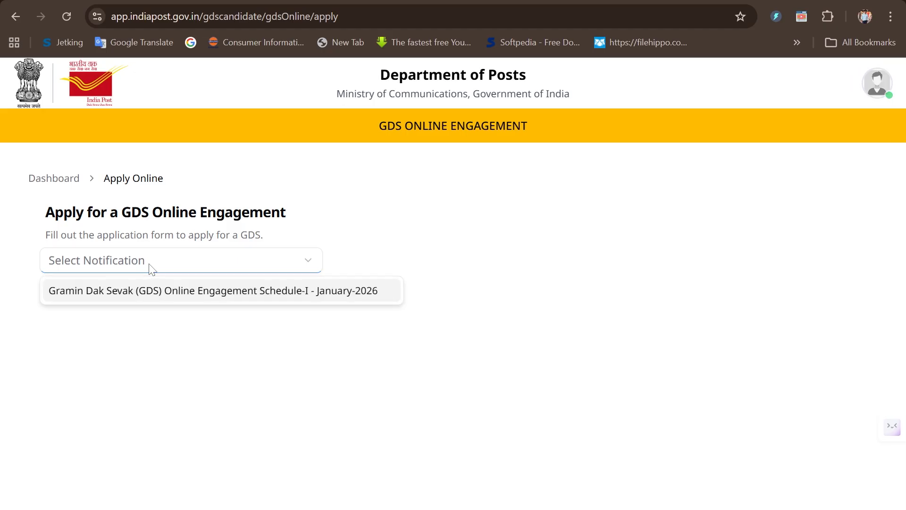
click(98, 294)
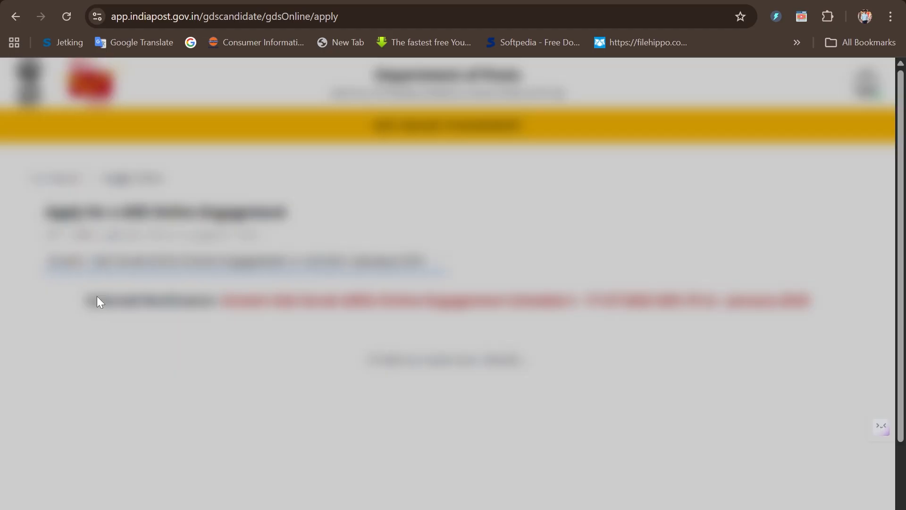
Set Marital Status to Married and PwBD to No in the Other Details section of the personal details.
scroll(98, 300, down, 5)
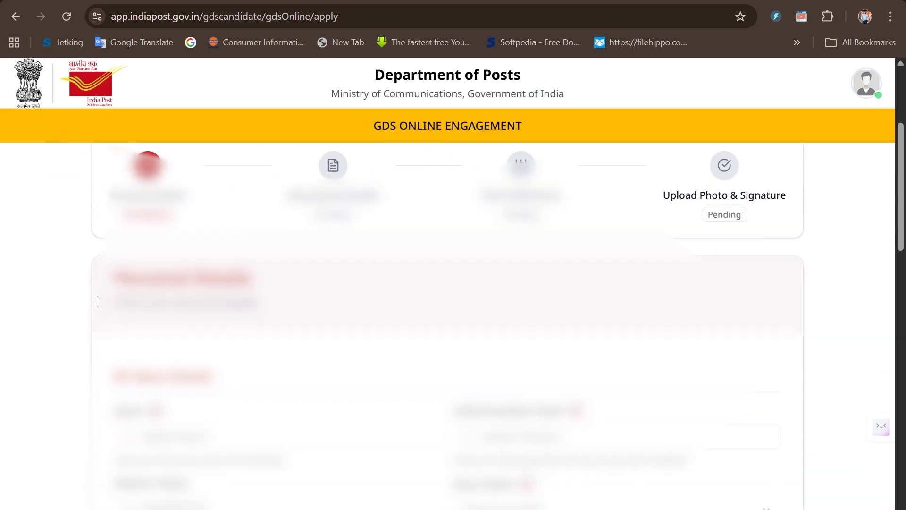
scroll(448, 325, down, 2)
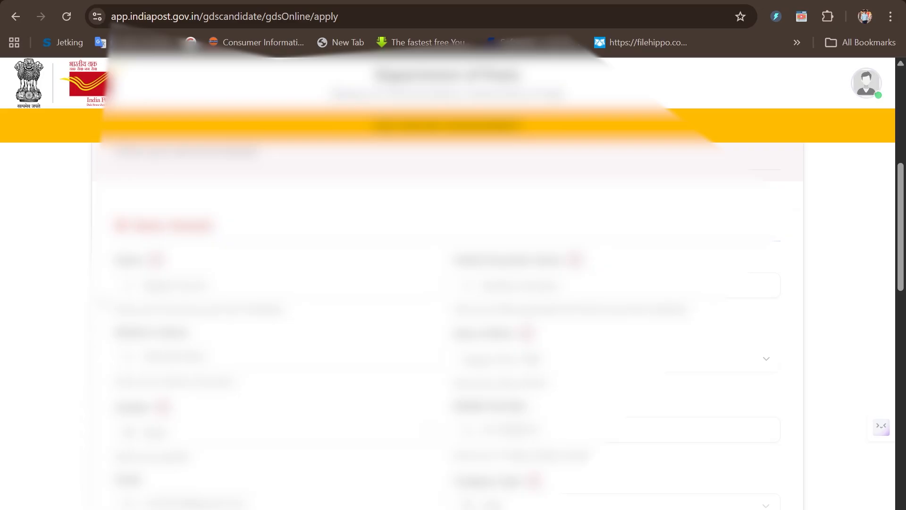
scroll(222, 339, down, 5)
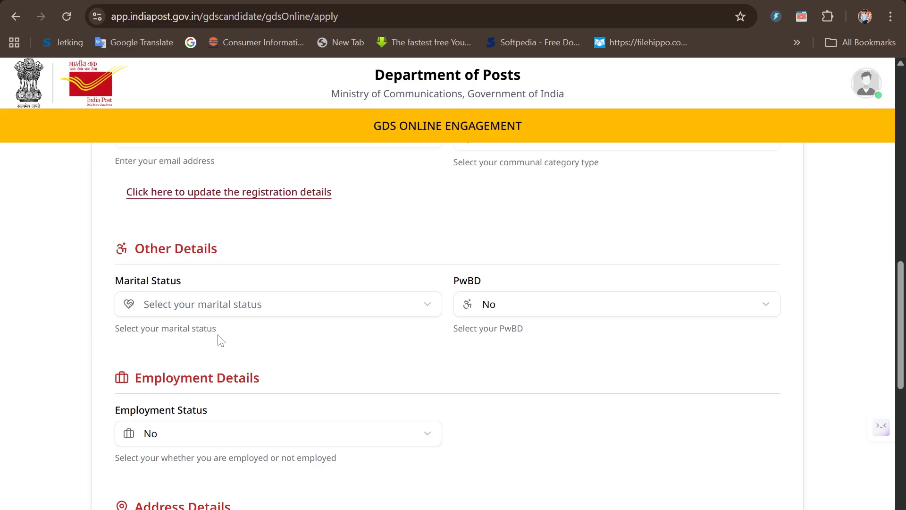
click(222, 307)
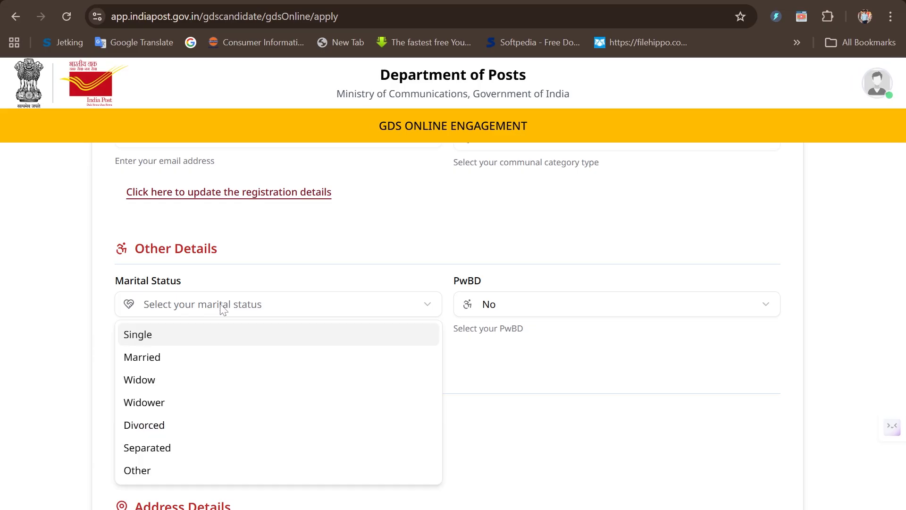
click(181, 358)
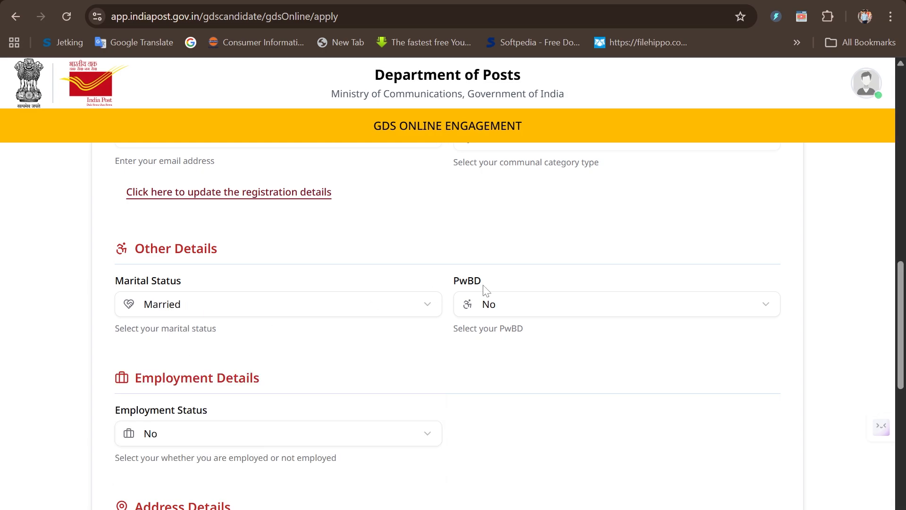
click(555, 316)
click(555, 316)
Set Employment Status to Yes and NOC Available to Yes in the Employment Details section.
scroll(555, 316, down, 1)
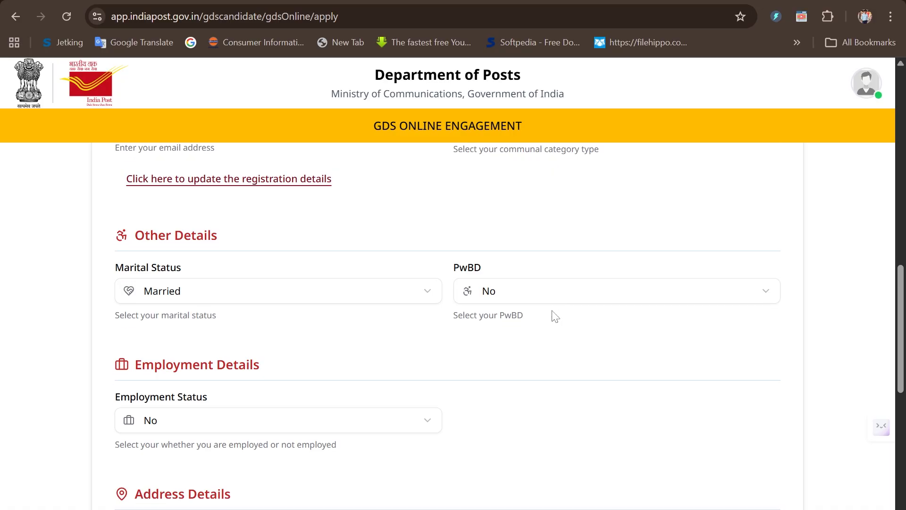
click(376, 420)
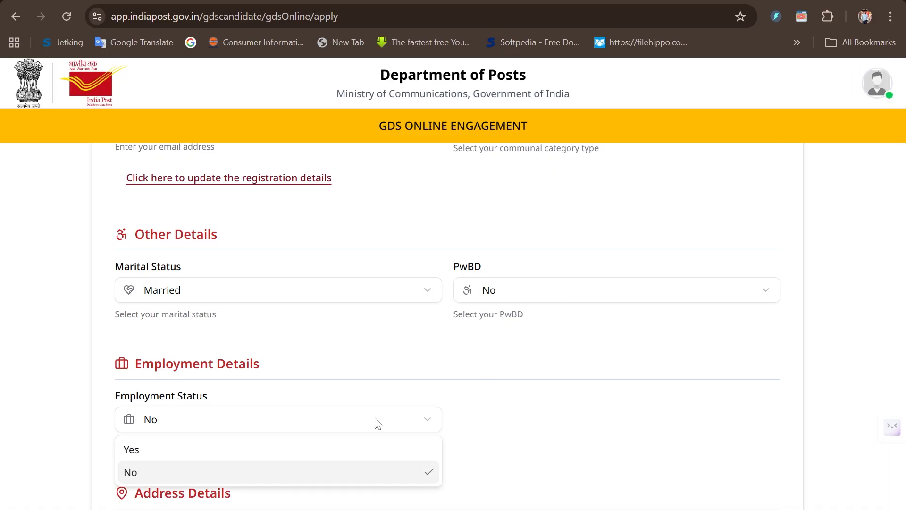
click(338, 452)
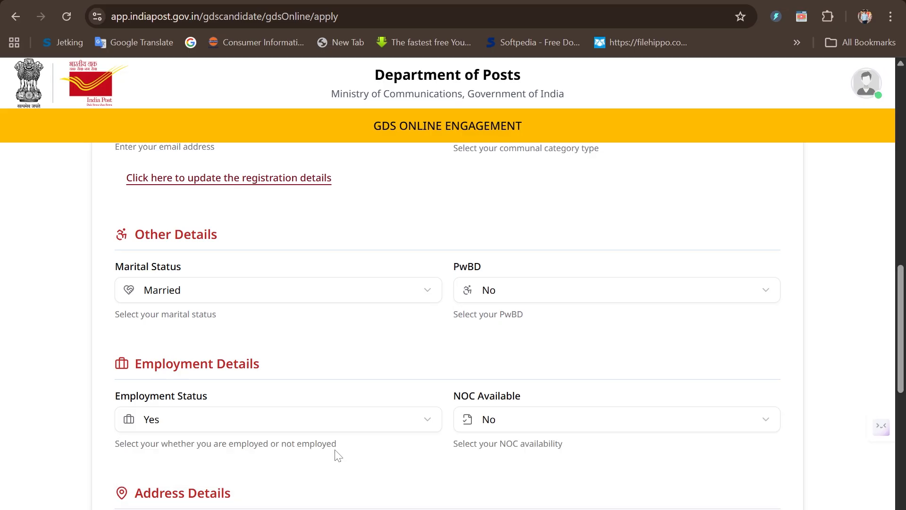
click(505, 426)
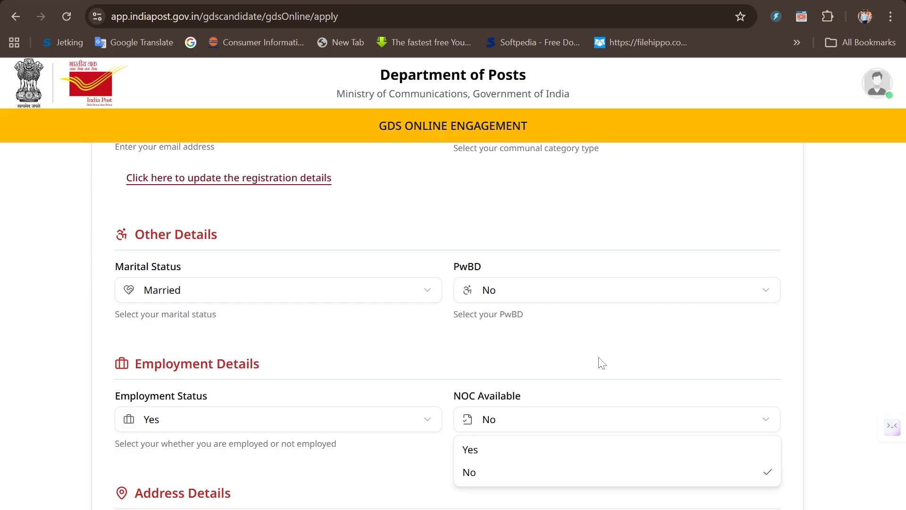
click(488, 447)
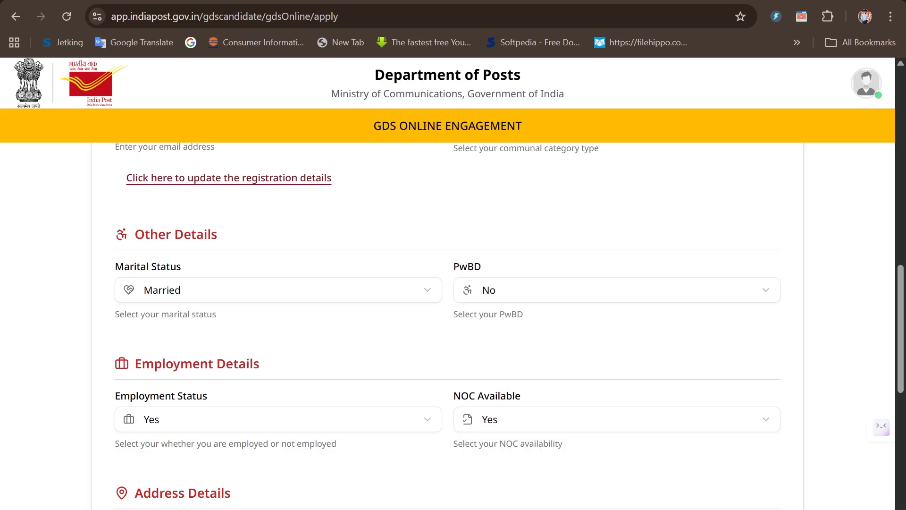
Fill in both address blocks under Address Details and save the personal details to proceed to the educational details.
scroll(500, 460, down, 5)
scroll(500, 460, down, 2)
scroll(447, 326, down, 1)
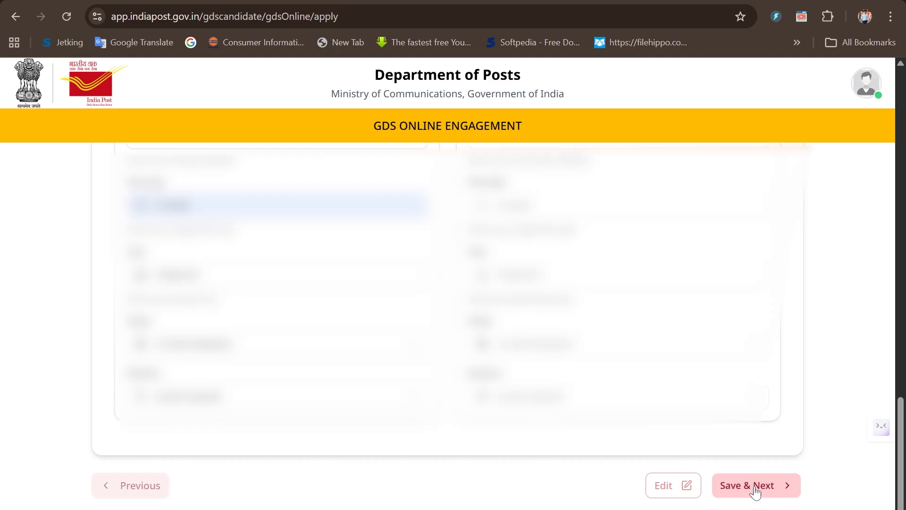
click(755, 490)
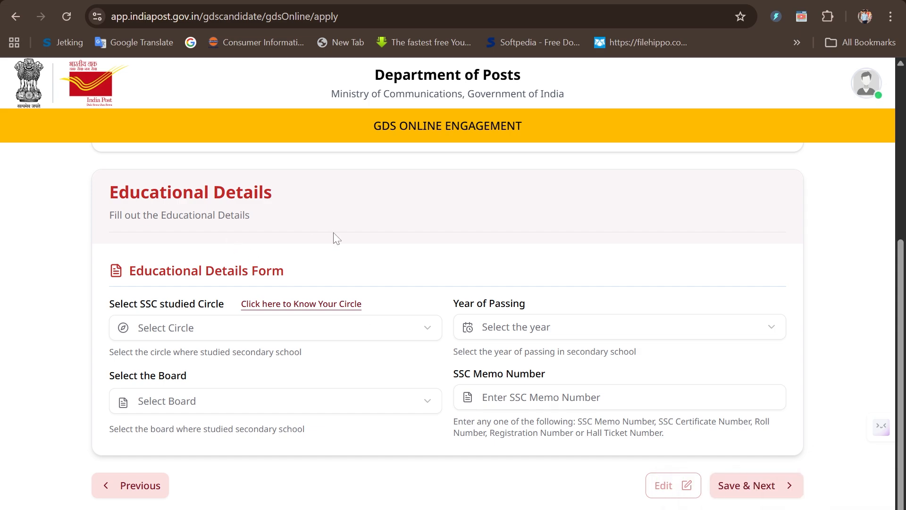
Set the SSC circle to Uttar Pradesh Circle, passing year to 2016 and board to Board of High School and Intermediate Education, Uttar Pradesh, Allahabad.
click(246, 328)
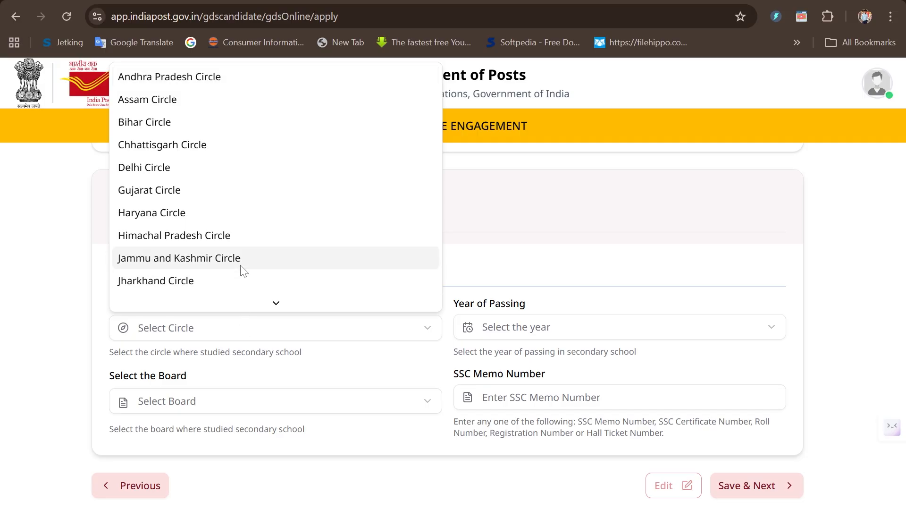
scroll(243, 271, down, 6)
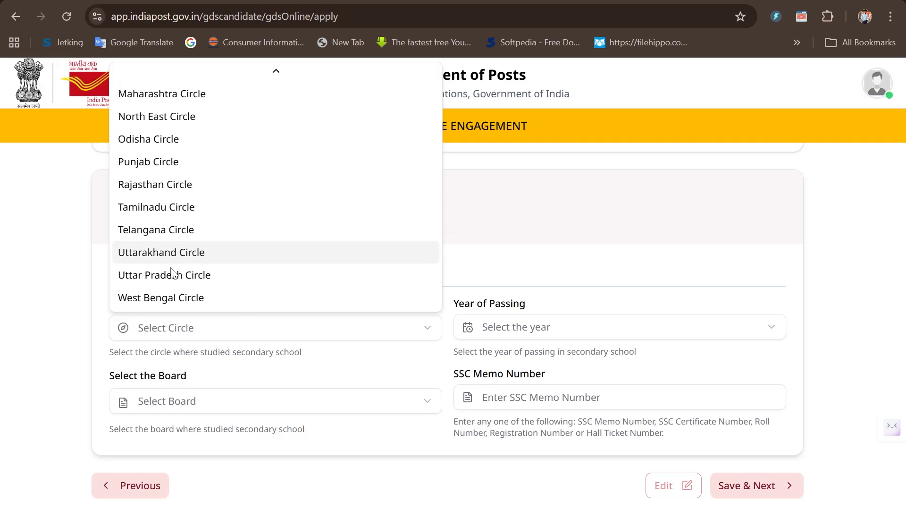
click(169, 283)
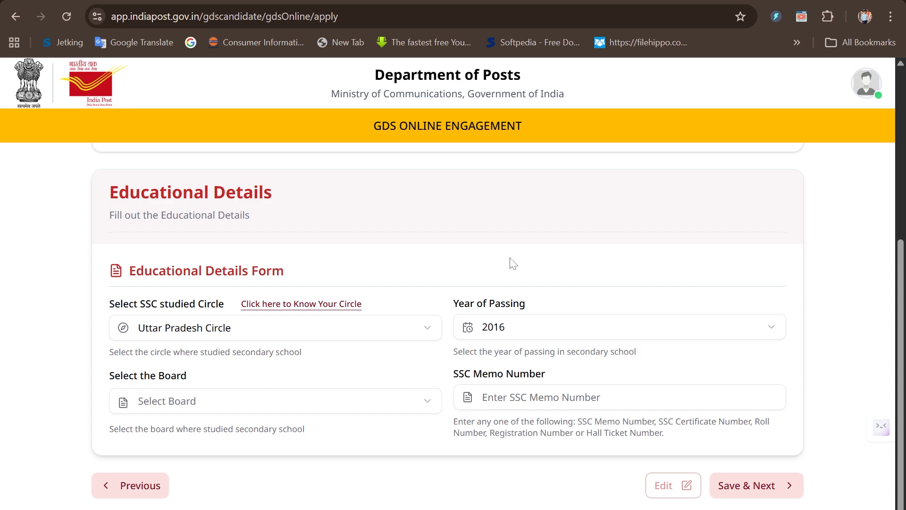
click(277, 415)
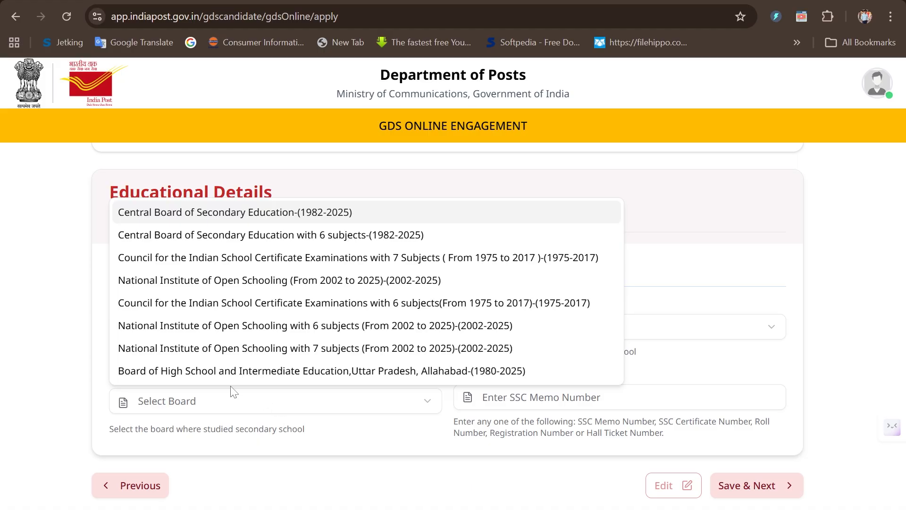
click(193, 376)
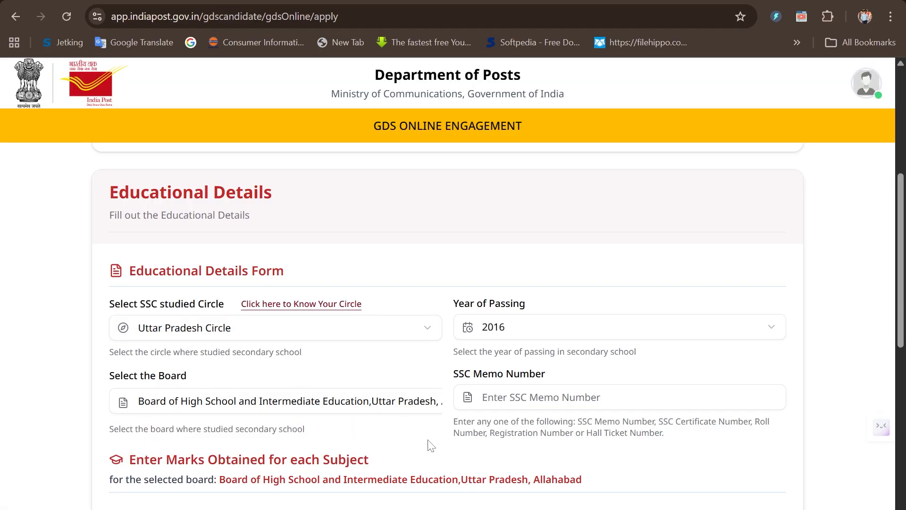
Check which certificate or roll numbers are accepted and enter the candidate's SSC Memo Number in the educational details.
click(538, 397)
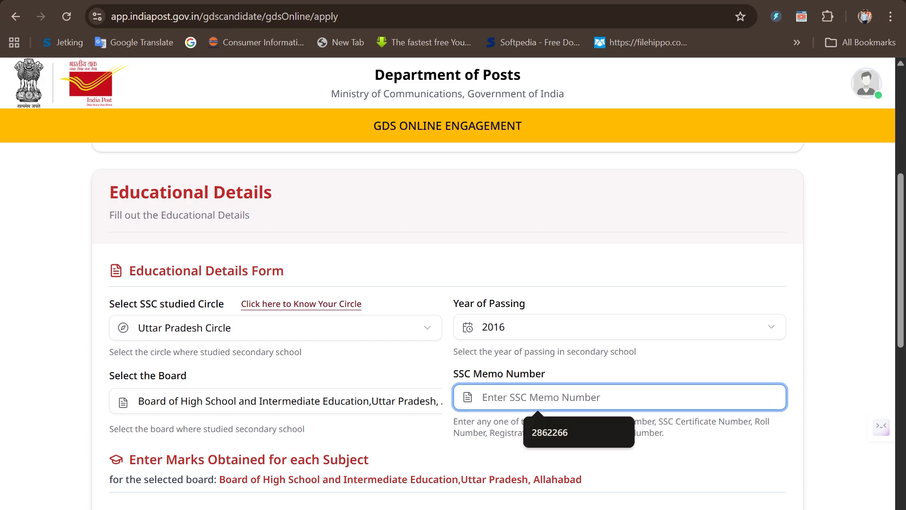
click(475, 451)
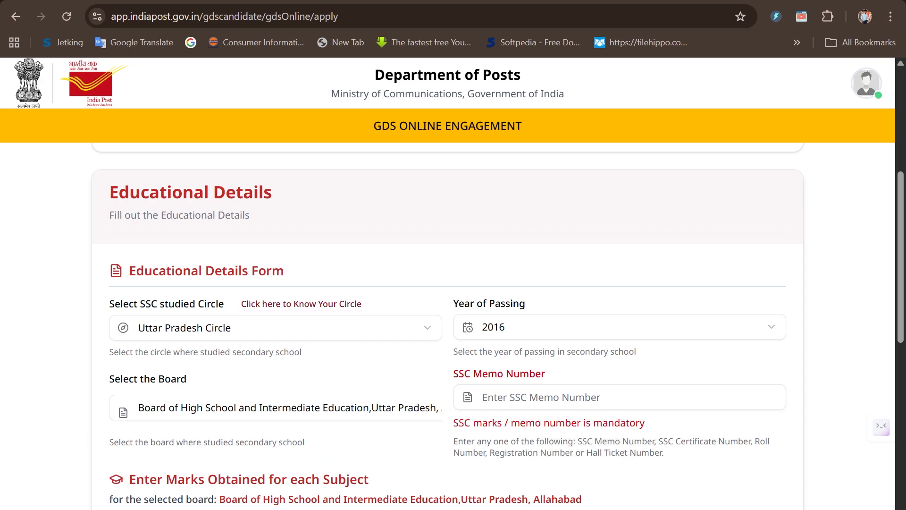
scroll(712, 374, down, 2)
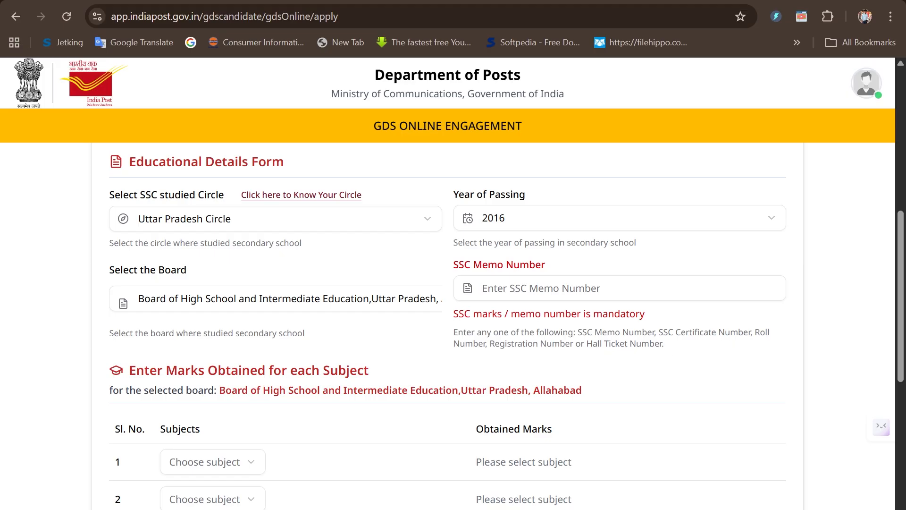
drag(659, 346, 738, 347)
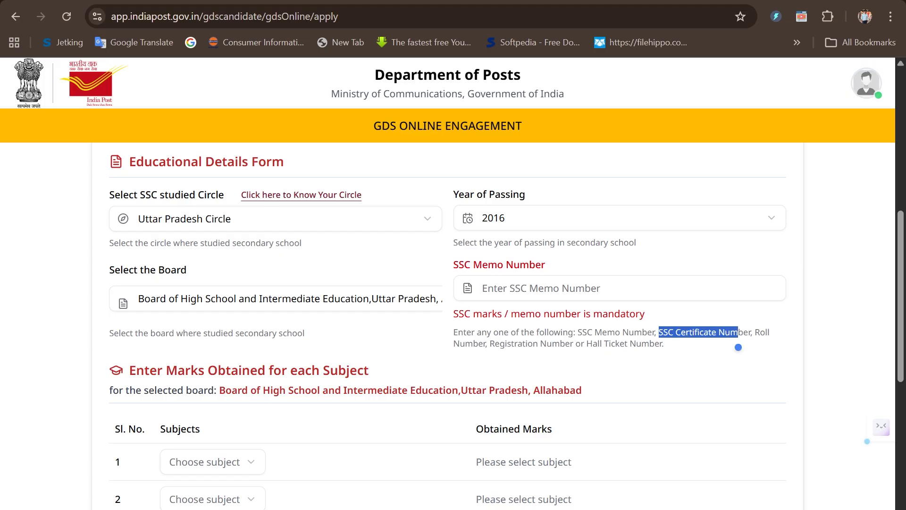
click(579, 288)
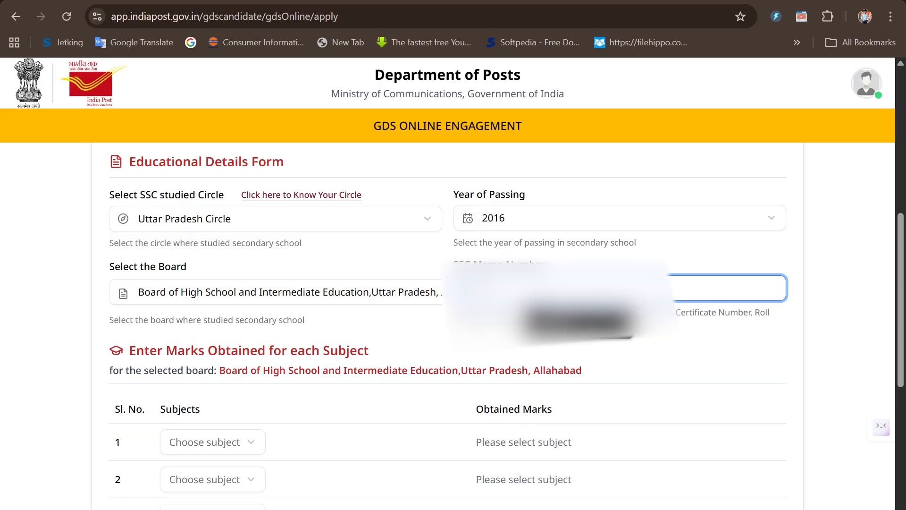
Choose Hindi, English, Mathematics, Science, Social Science and Drawing / Chitrakala as the six subjects and enter the obtained marks for each.
scroll(562, 352, down, 5)
scroll(562, 348, up, 1)
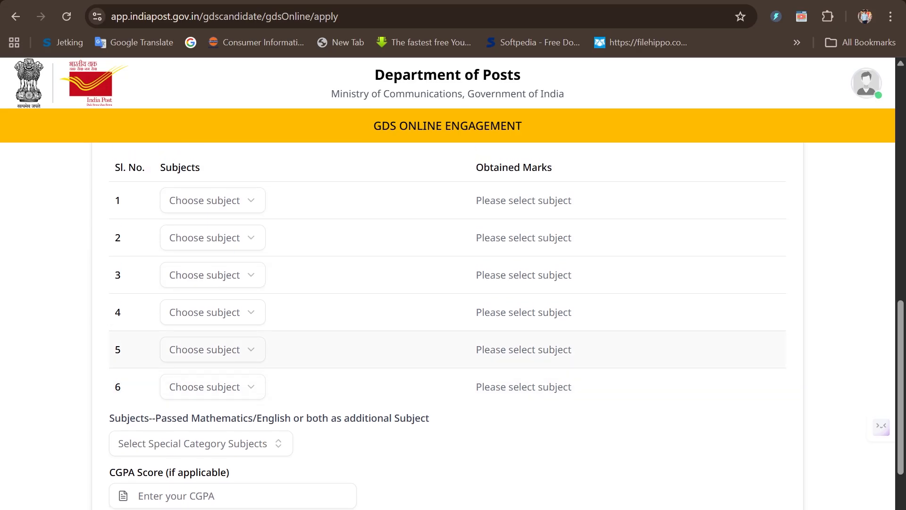
click(228, 208)
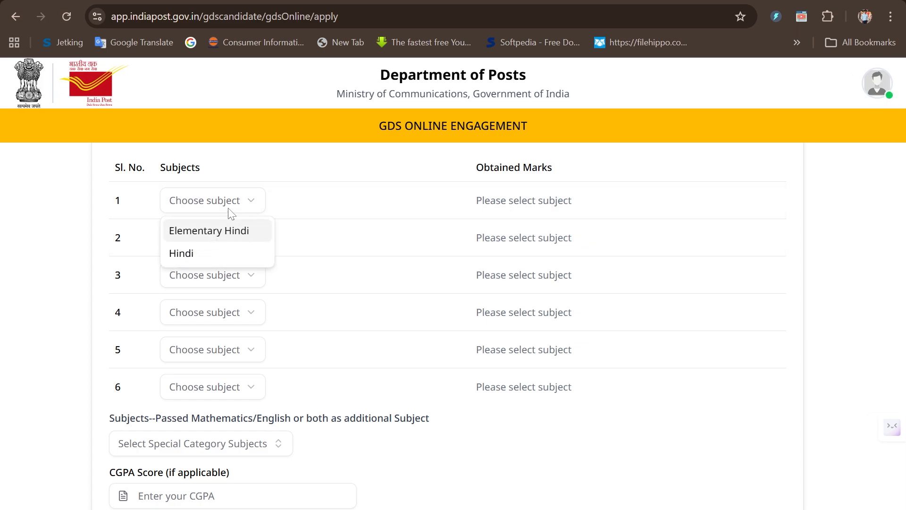
click(204, 255)
click(543, 200)
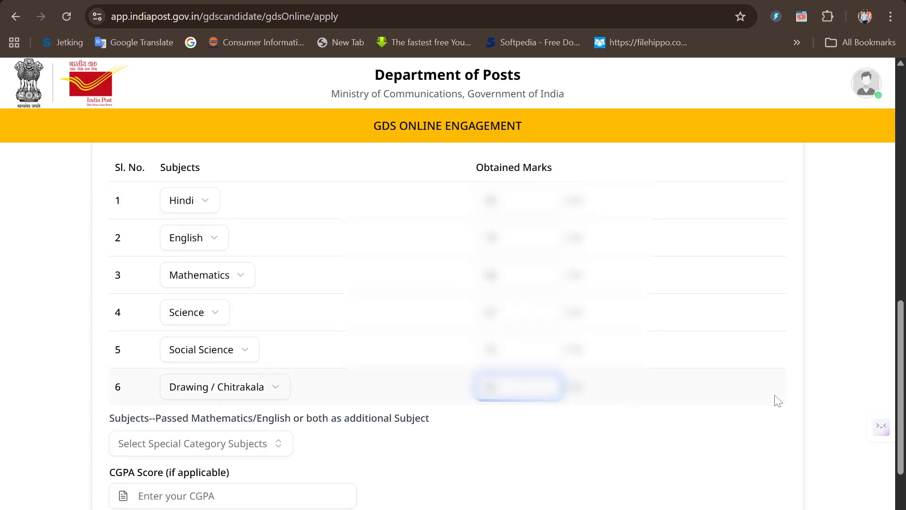
click(777, 399)
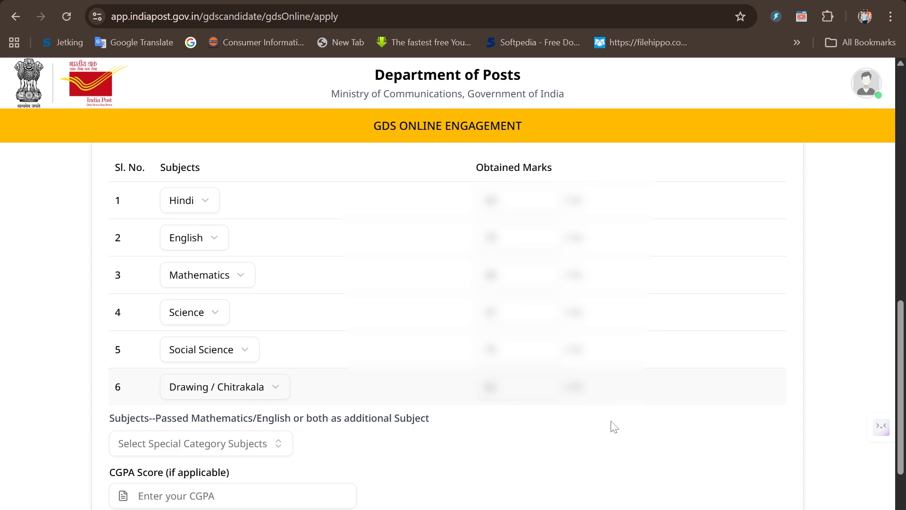
Leave the CGPA score blank and save the educational details to proceed to the post preferences.
scroll(584, 474, down, 2)
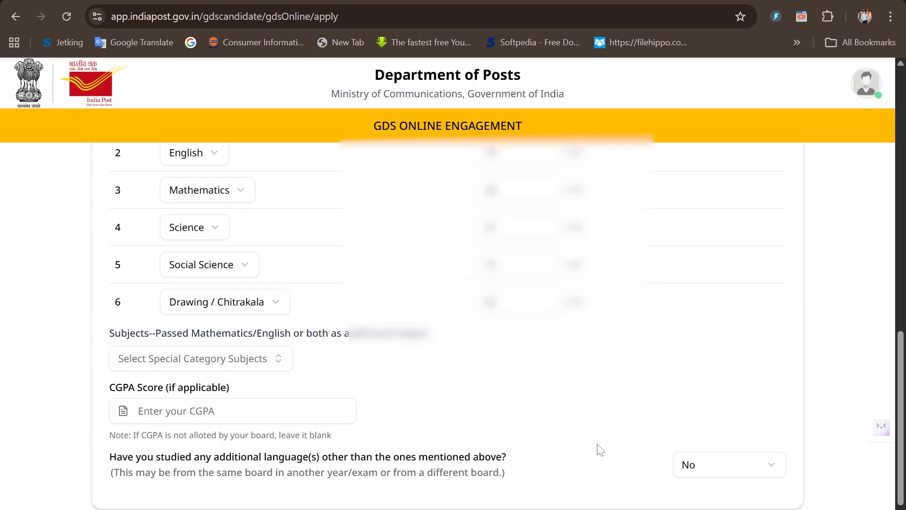
scroll(600, 450, down, 2)
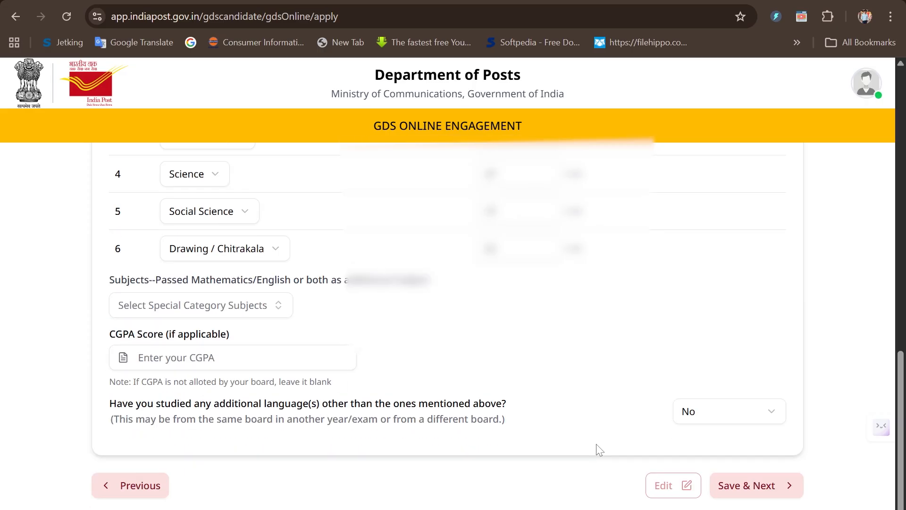
click(765, 493)
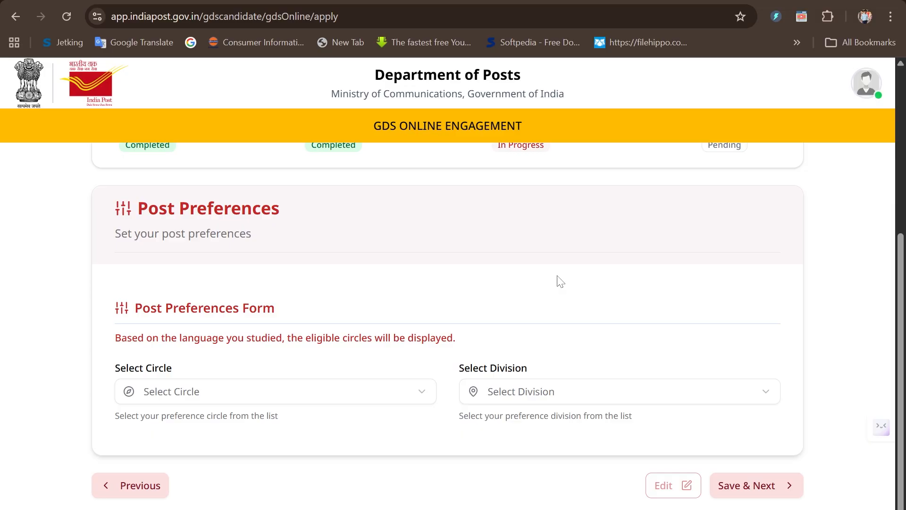
Set the preferred circle to Uttar Pradesh Circle and the division to Gorakhpur Division in the Post Preferences Form.
click(364, 391)
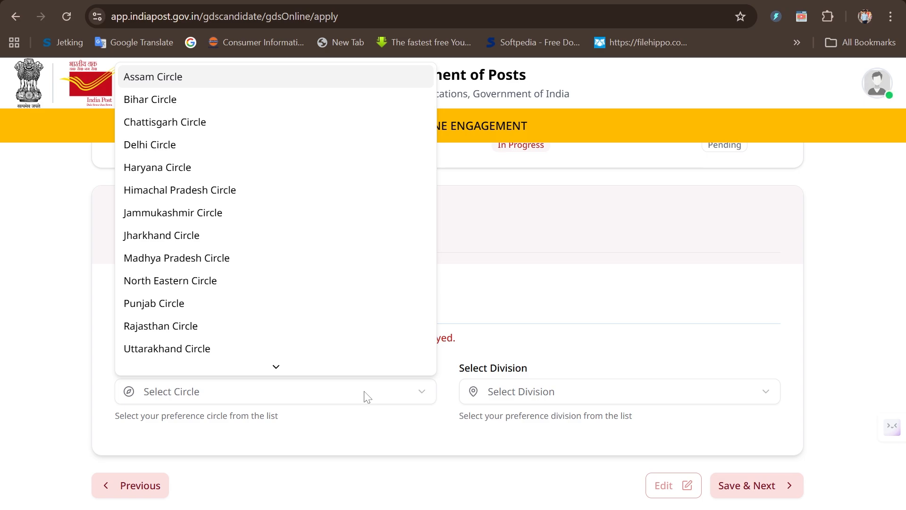
scroll(222, 256, down, 1)
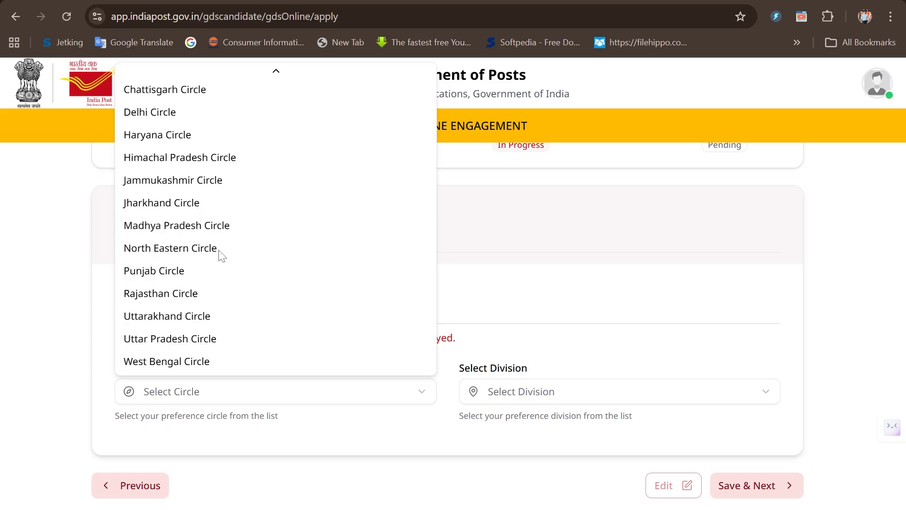
click(179, 340)
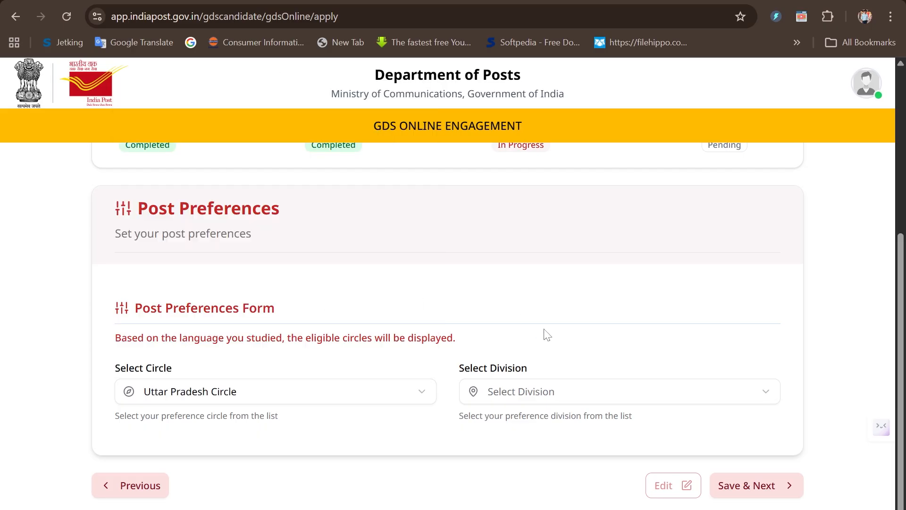
click(560, 399)
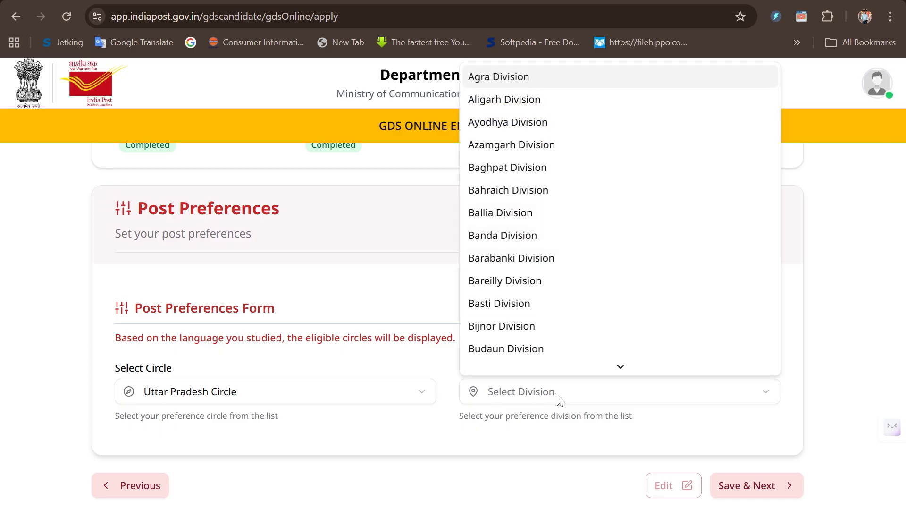
scroll(555, 317, down, 5)
scroll(555, 318, down, 2)
click(514, 144)
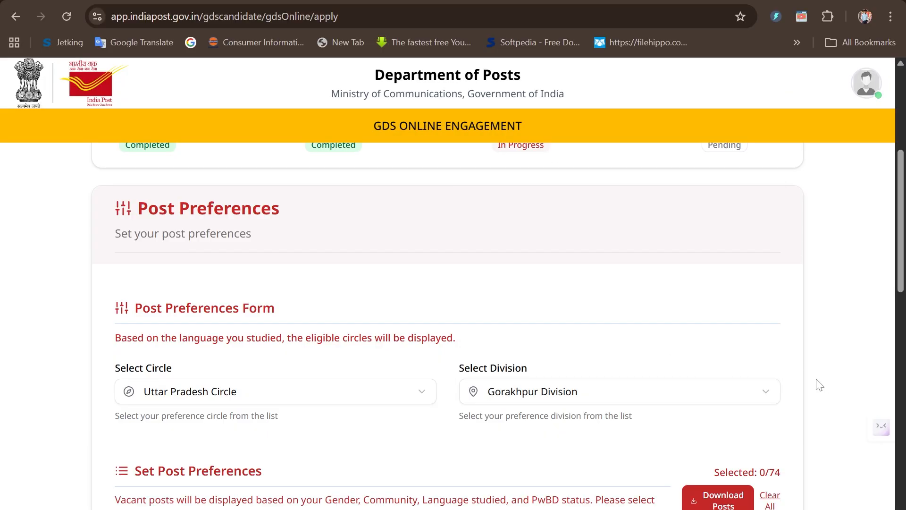
Assign preference 1 to the post Baghrain BO-BPM-UR and preference 2 to Barni Gopalpur BO-ABPM-UR in the vacant posts list.
scroll(819, 384, down, 2)
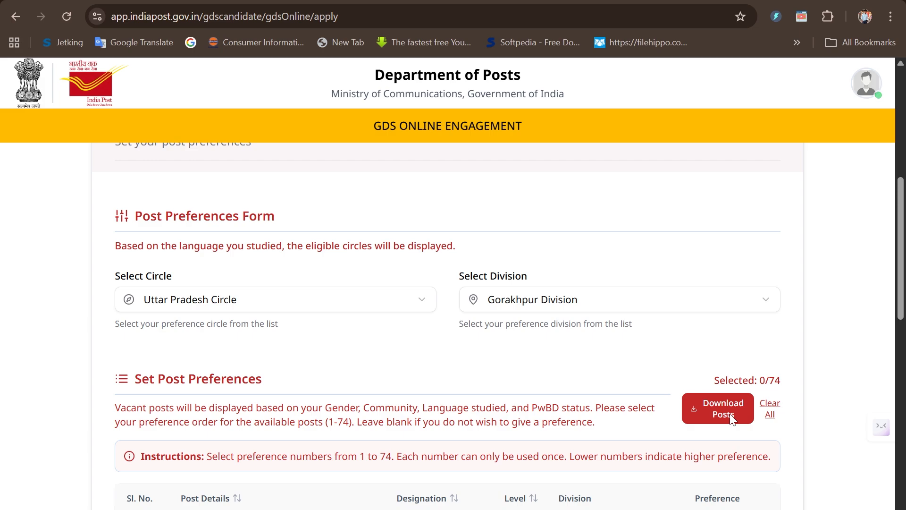
scroll(731, 418, down, 1)
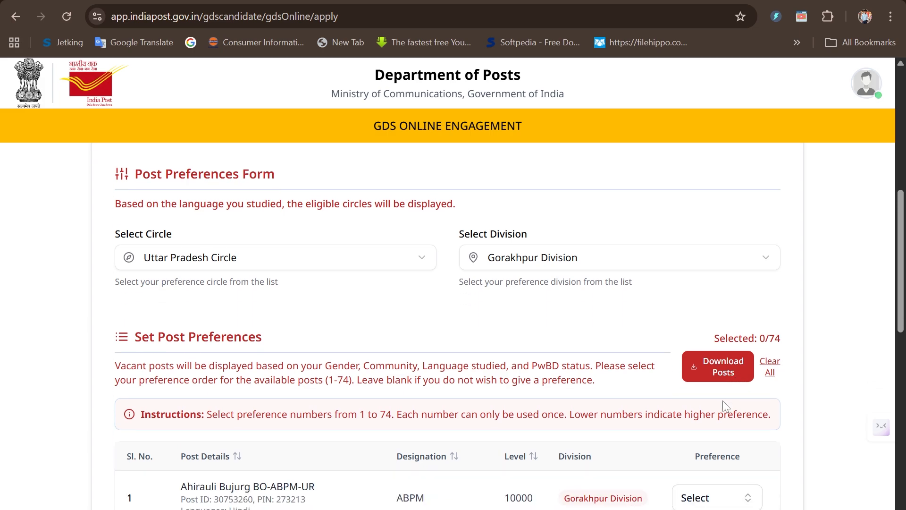
scroll(726, 405, down, 4)
scroll(725, 406, down, 2)
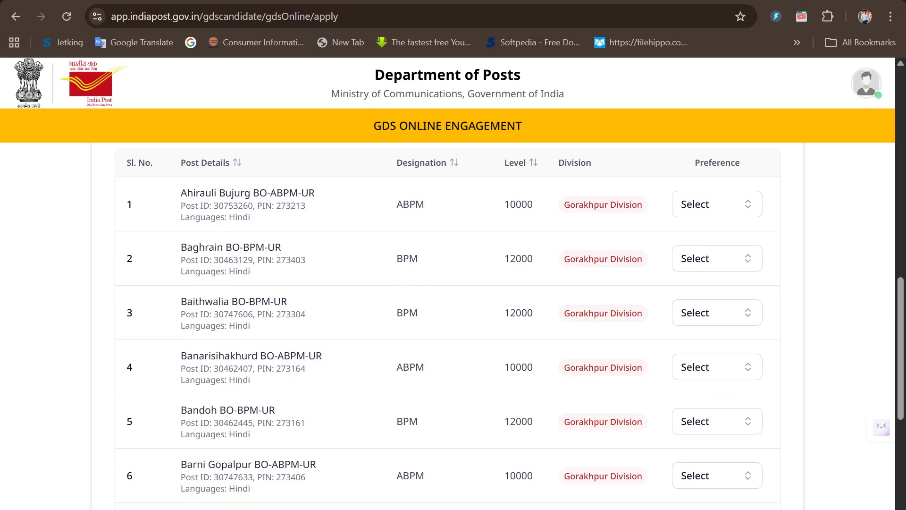
click(716, 260)
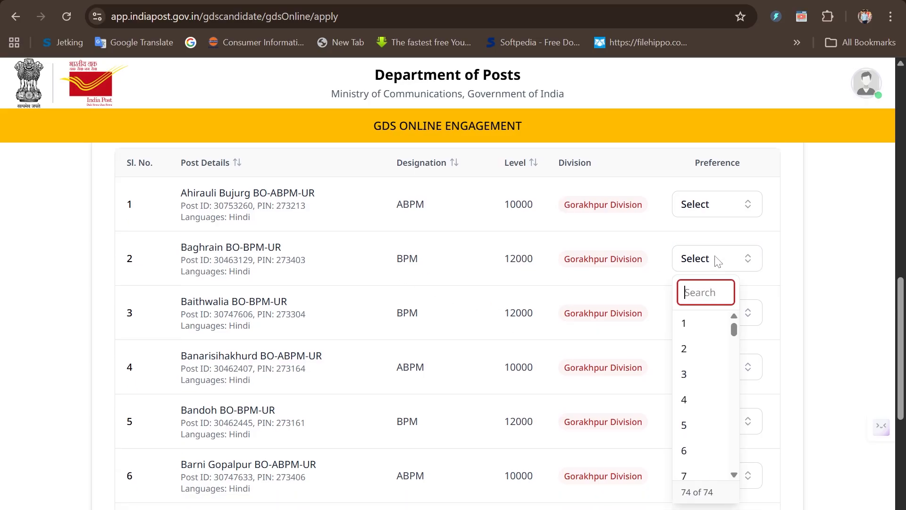
click(693, 324)
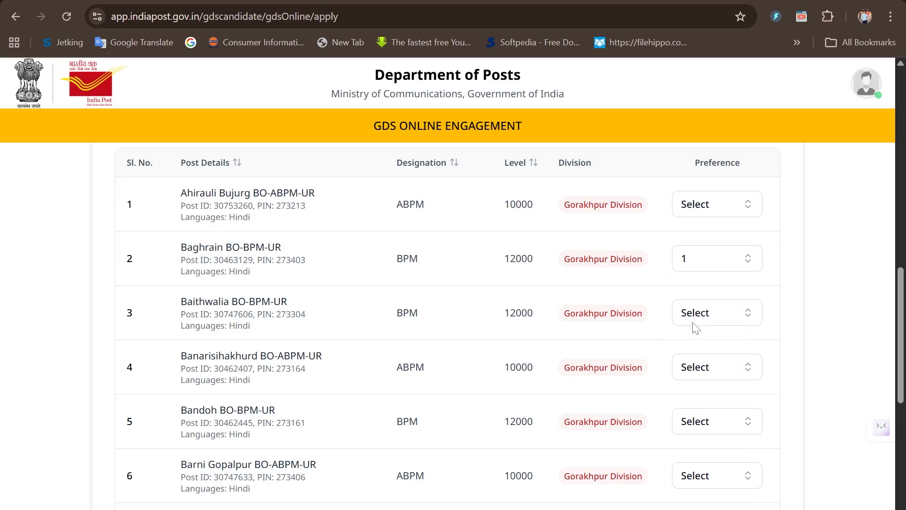
scroll(668, 374, down, 3)
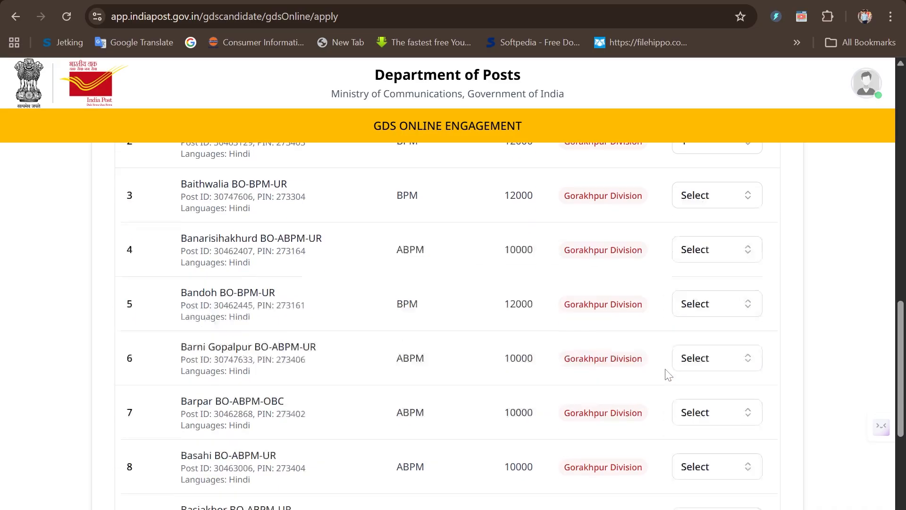
click(711, 327)
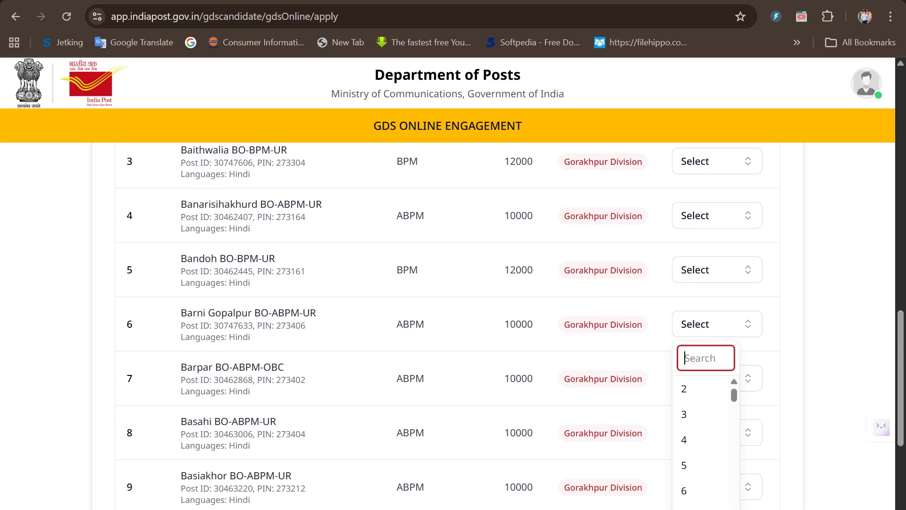
click(700, 391)
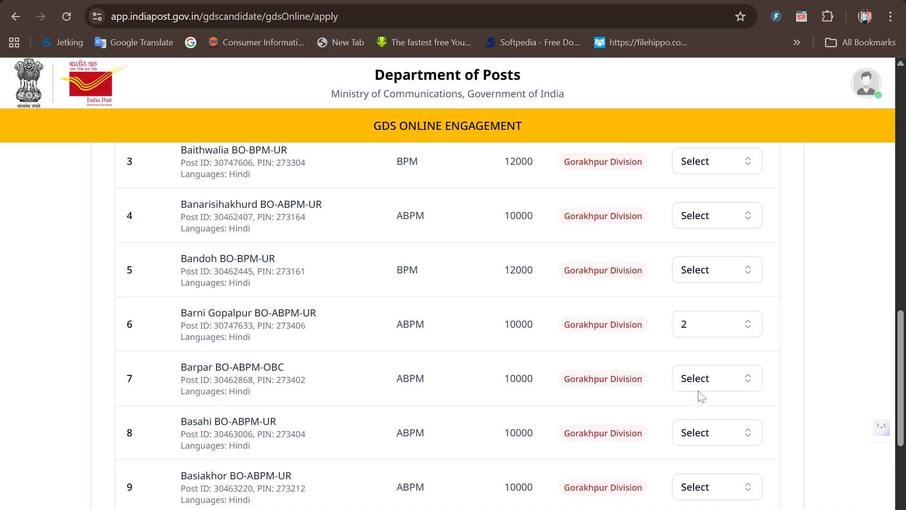
Rank further posts as preferences 3 to 10, ending with Pandeypur BO-ABPM-UR as 10, and save the post preferences.
scroll(701, 396, down, 2)
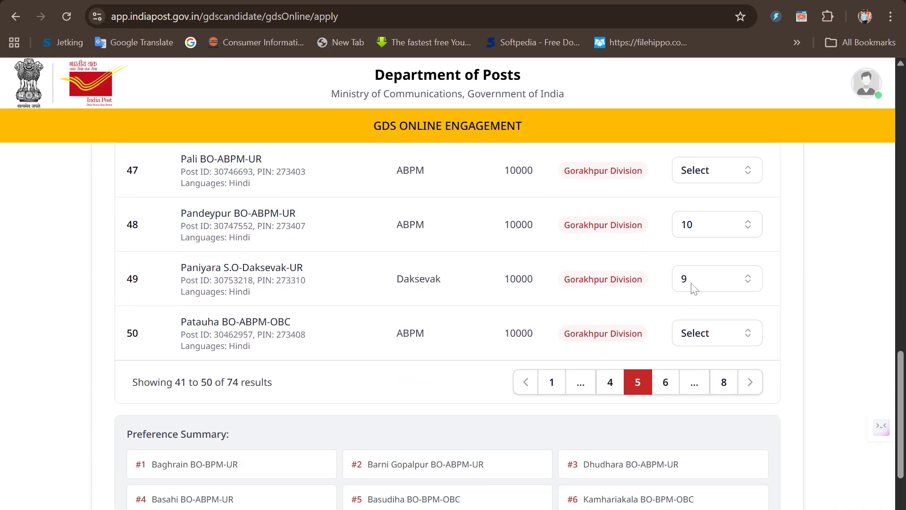
scroll(694, 288, down, 3)
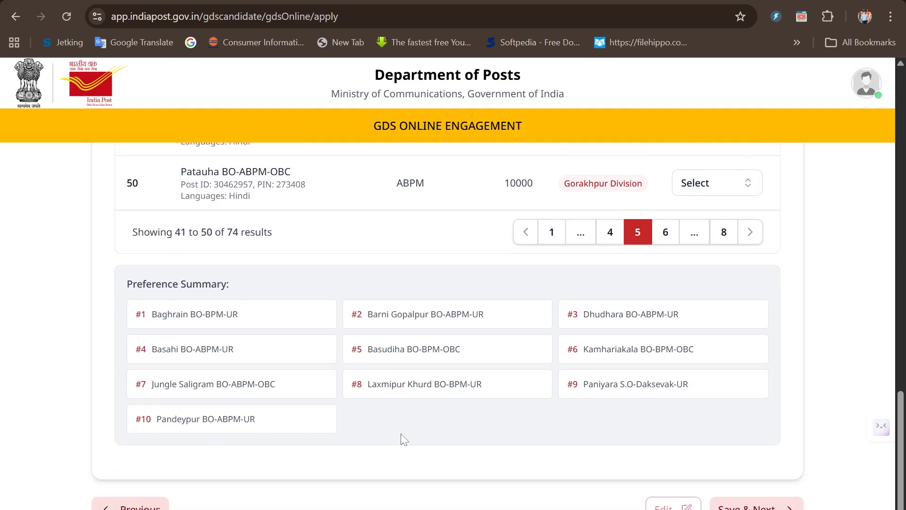
scroll(508, 416, down, 1)
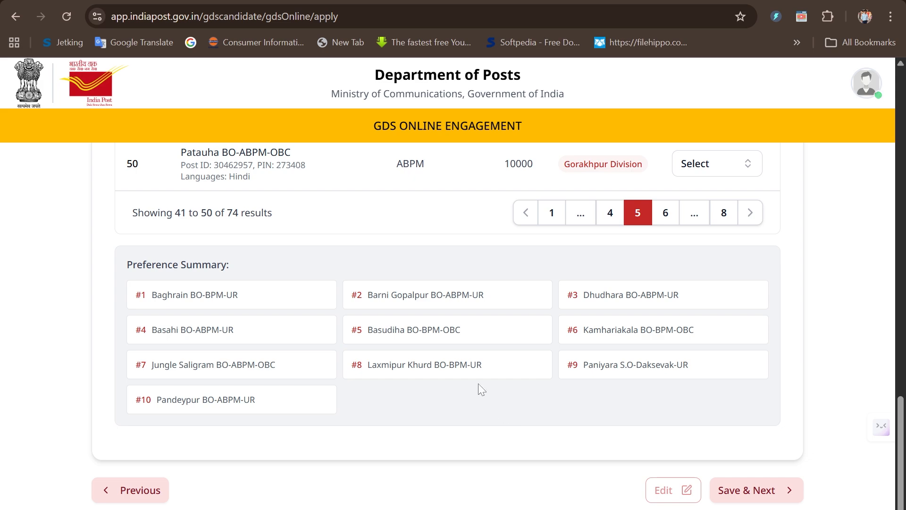
click(750, 500)
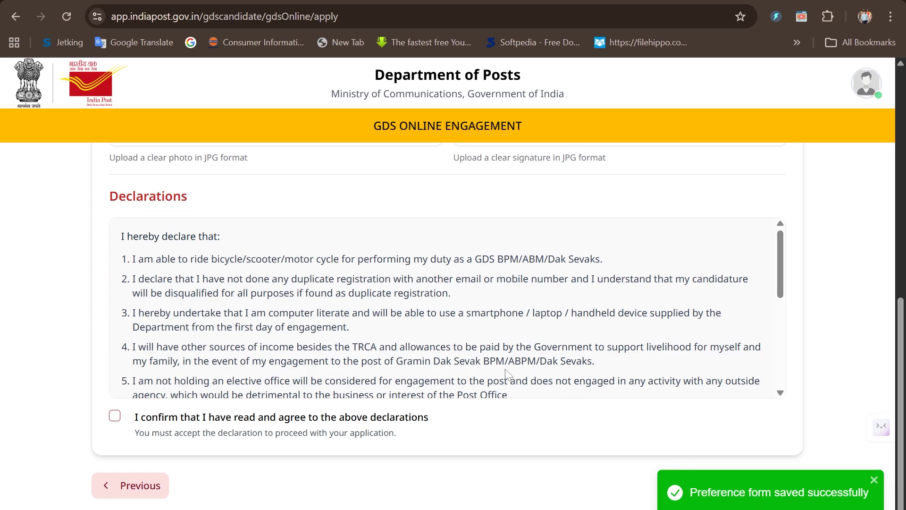
Examine the Photo & Signature Upload Form and the image files available in the Downloads folder for the photo.
scroll(505, 369, up, 2)
scroll(507, 375, up, 1)
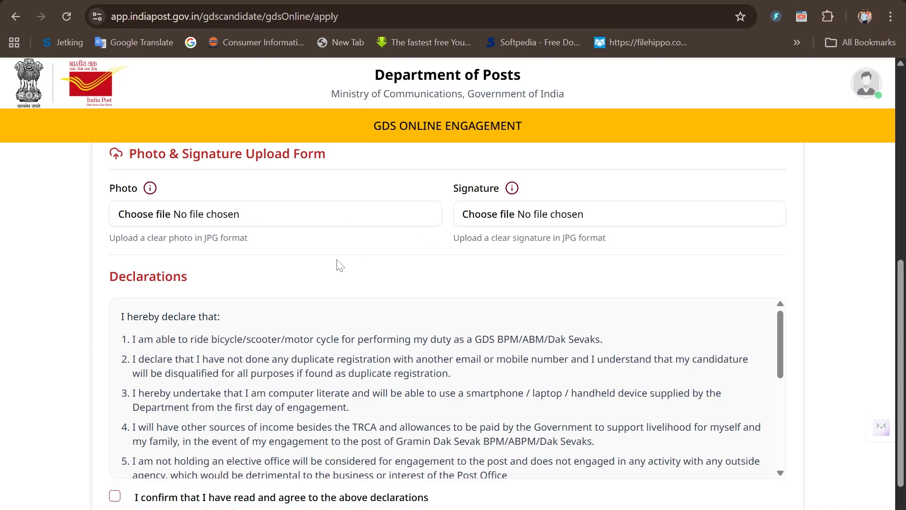
click(220, 217)
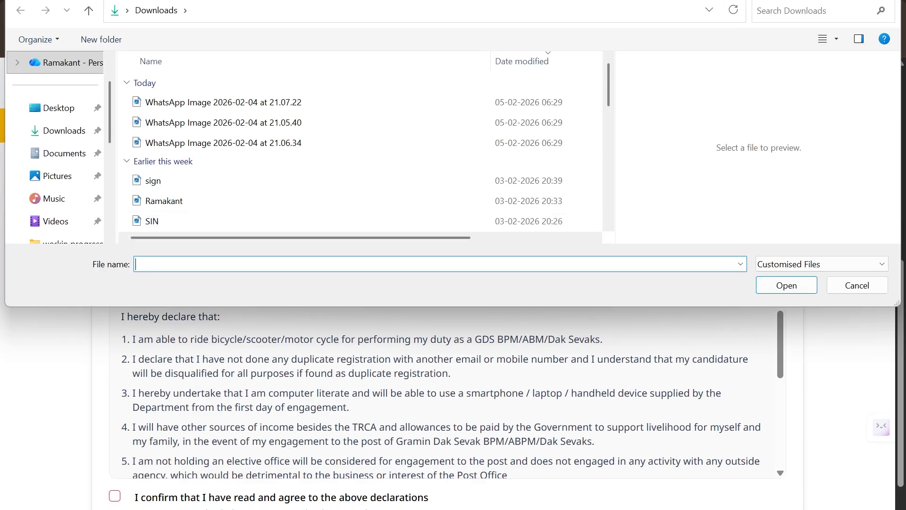
key(Escape)
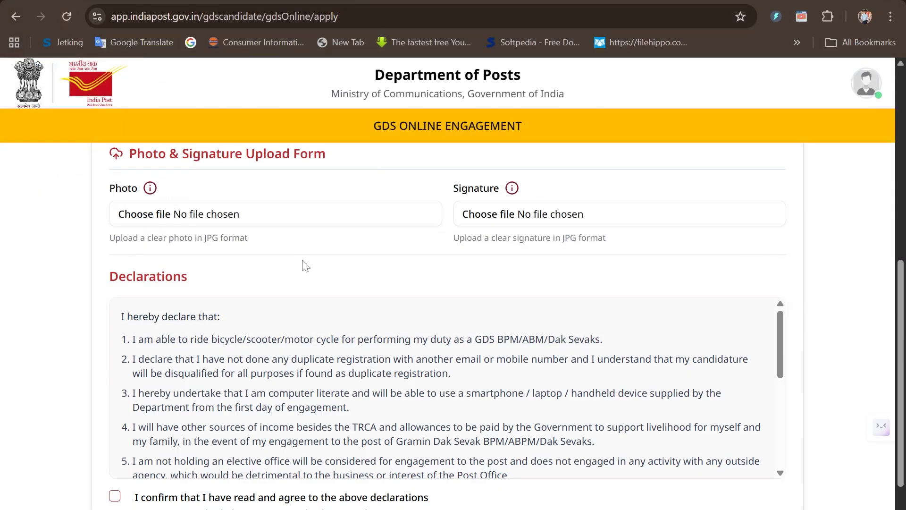
scroll(306, 266, down, 2)
scroll(306, 266, up, 2)
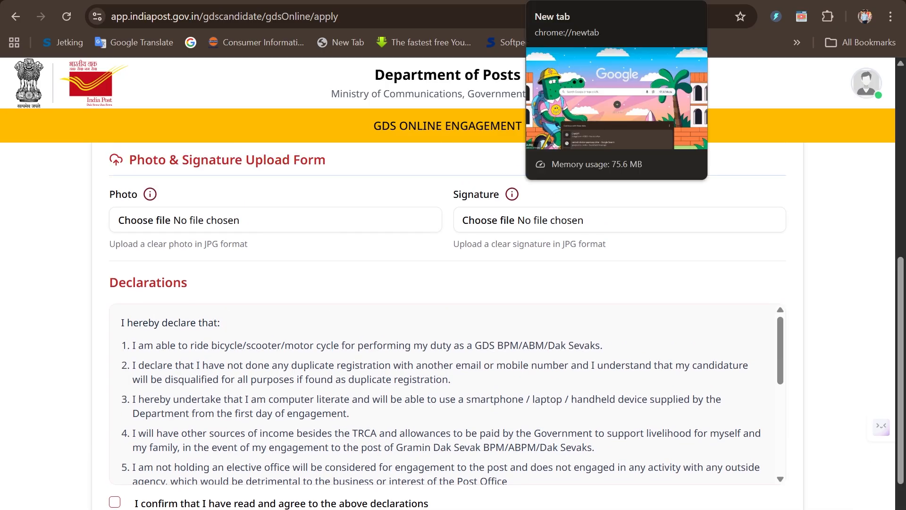
click(536, 4)
text(tar)
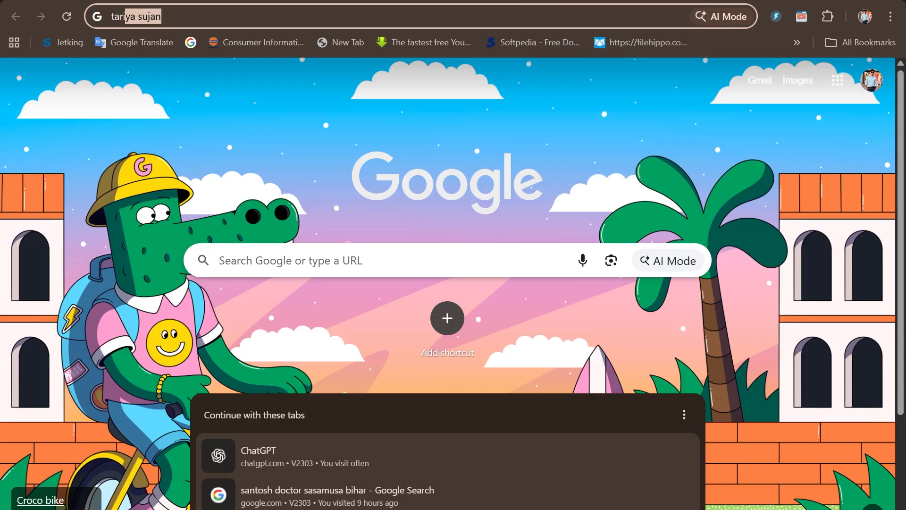
key(BackSpace)
key(BackSpace)
key(BackSpace)
key(BackSpace)
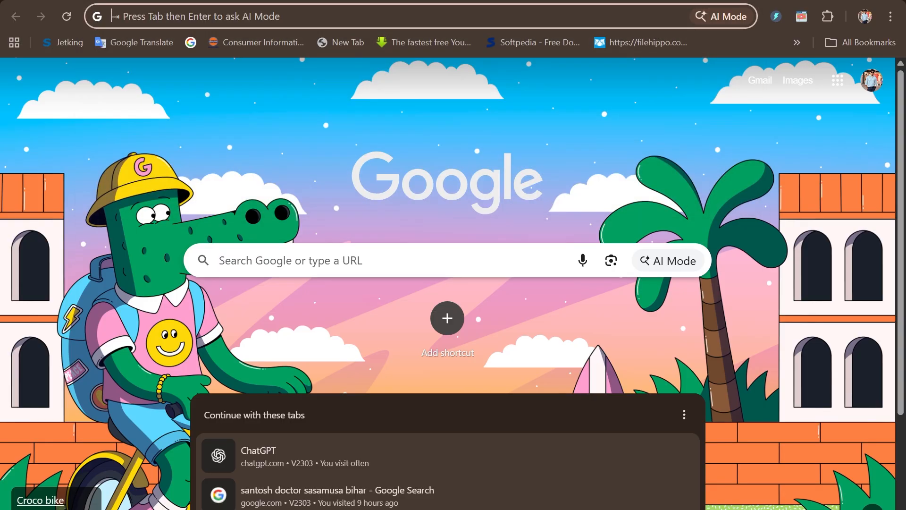
key(ctrl+shift+Tab)
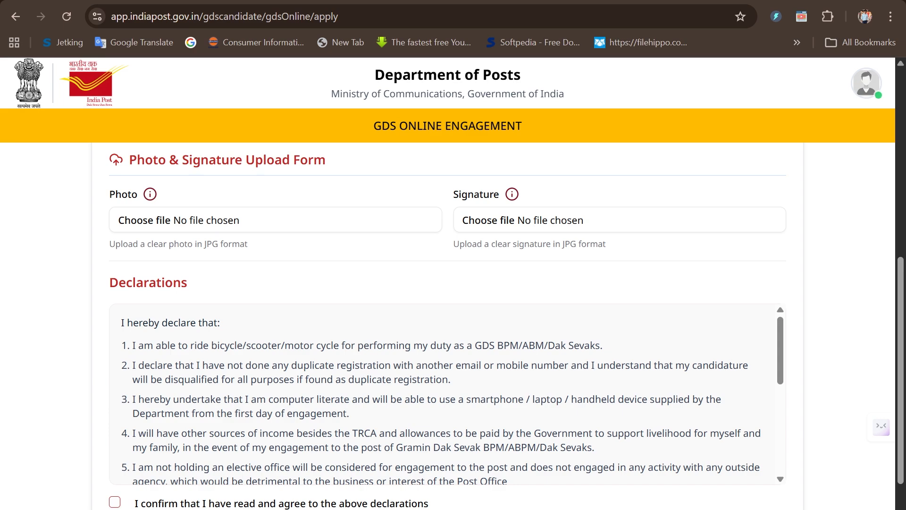
Search Google for pi7 in the new browser tab and open Pi7 Image Tool's Resize Image (3.5cm x 4.5cm) tool, dismissing the advertisement.
click(534, 3)
click(532, 13)
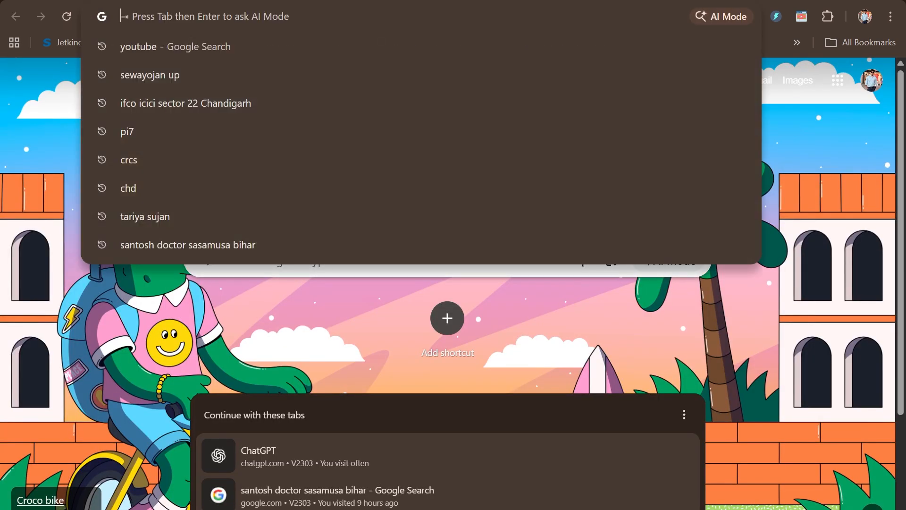
text(pi7)
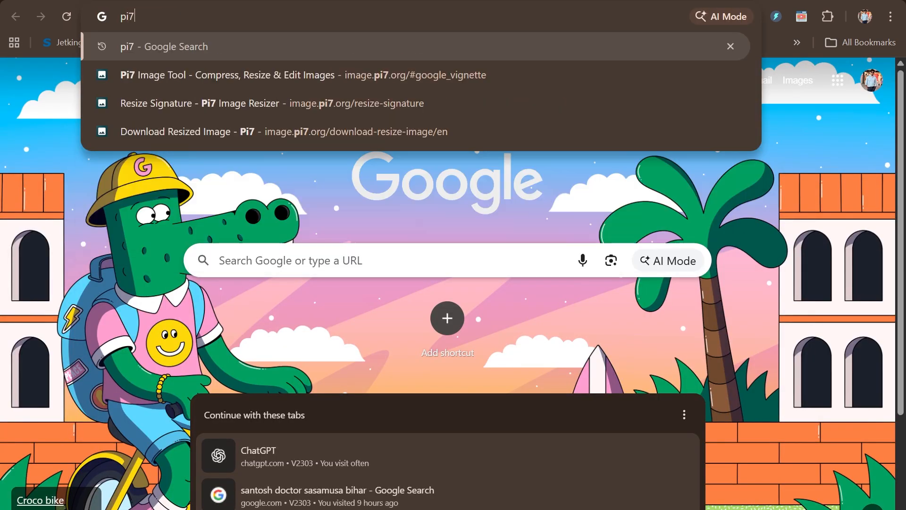
key(Return)
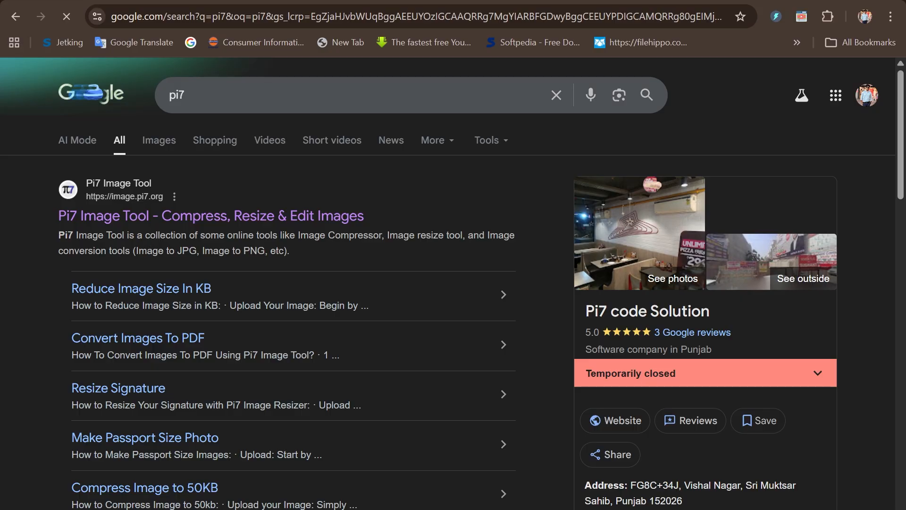
click(359, 216)
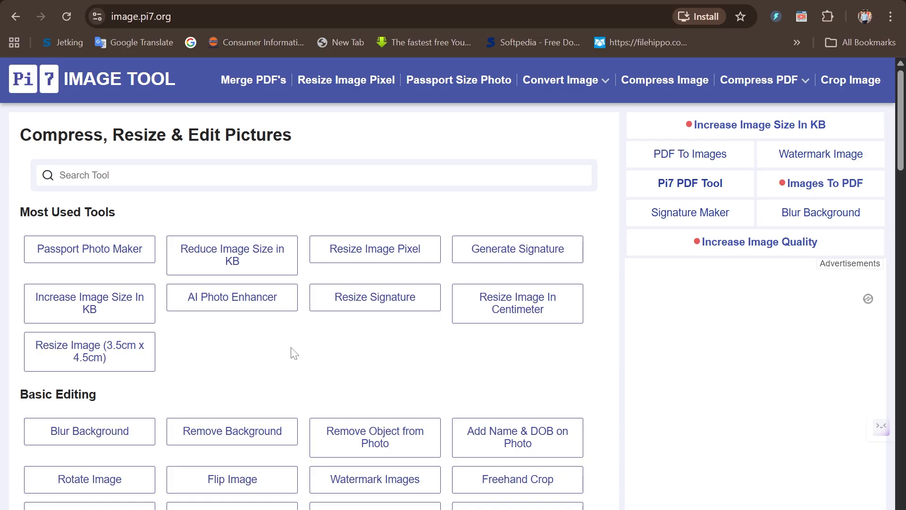
click(121, 349)
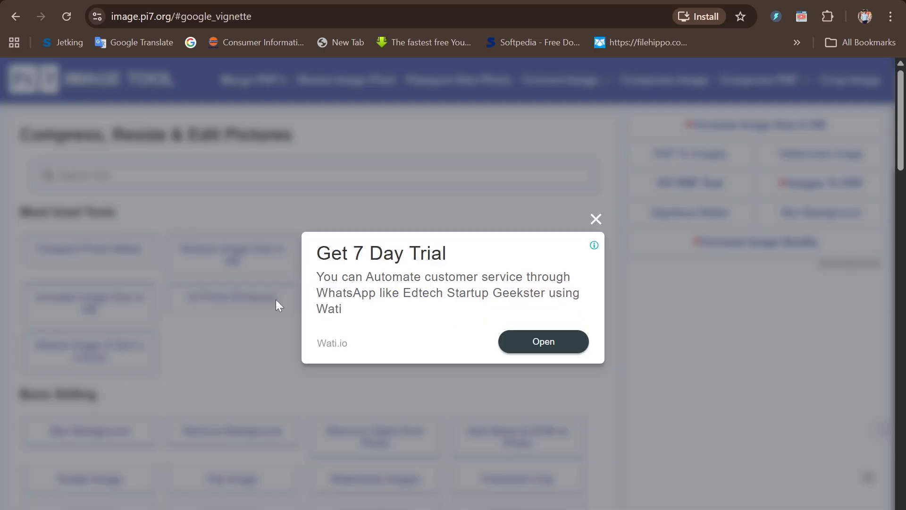
click(594, 220)
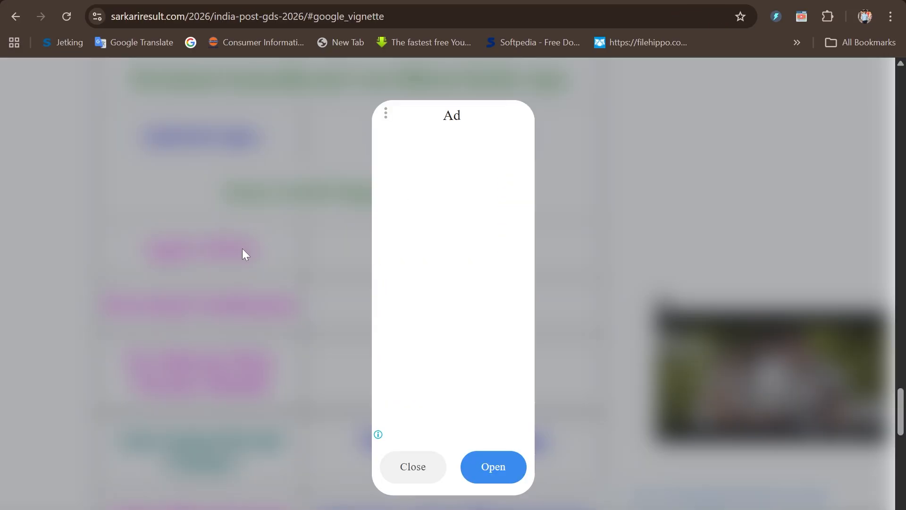
Switch to the Sarkari Result page, dismiss the advertisement and open the India Post GDS 2026 notification PDF from the useful links.
click(405, 474)
scroll(475, 363, up, 1)
scroll(478, 366, down, 1)
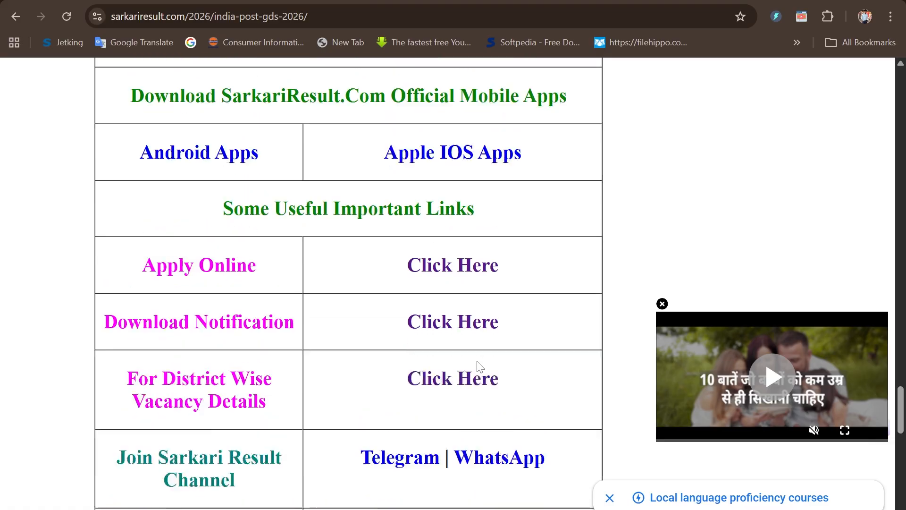
scroll(478, 366, up, 6)
scroll(477, 366, up, 4)
scroll(479, 366, down, 7)
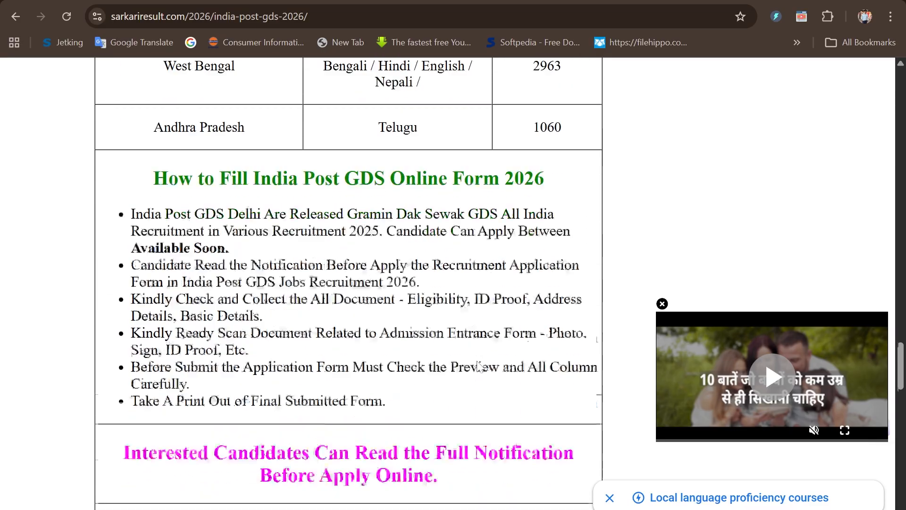
scroll(479, 366, down, 3)
scroll(479, 367, up, 2)
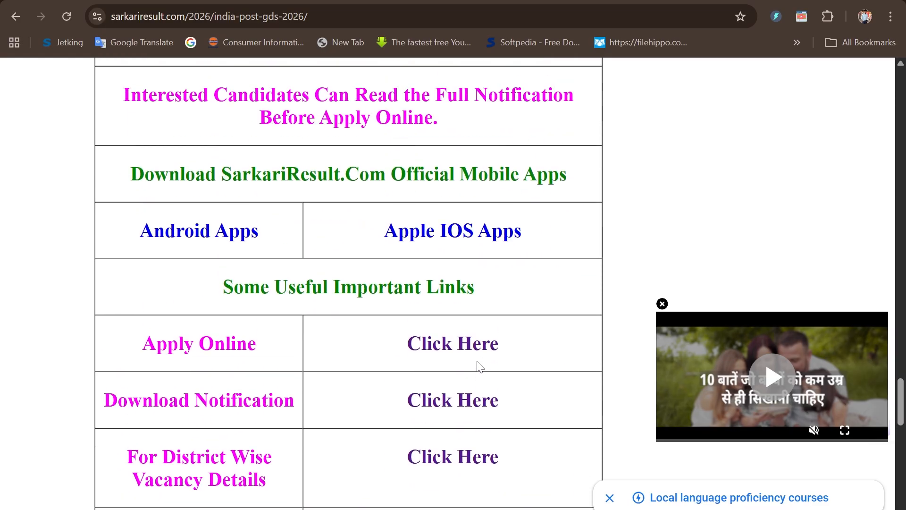
scroll(479, 366, down, 4)
click(436, 199)
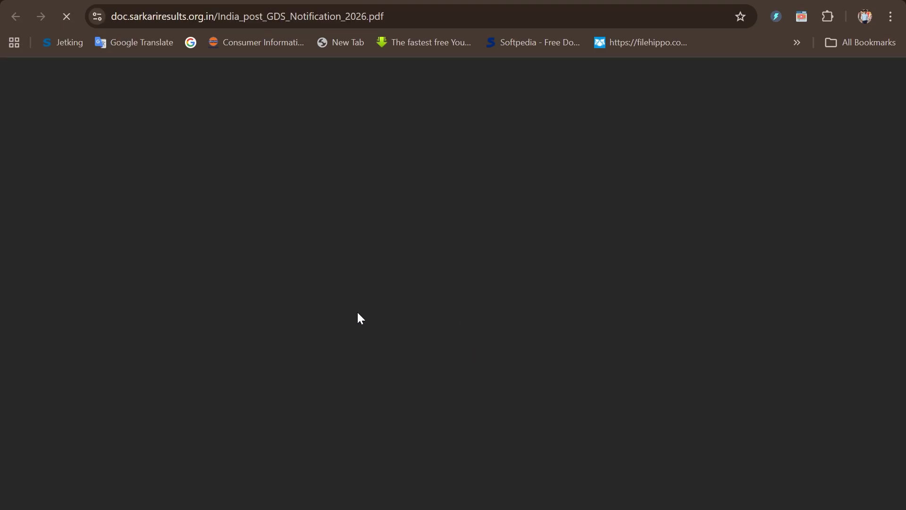
Examine the recent photograph's format, file size, dimensions, aspect ratio and DPI requirements in section 5 on page 22 of the notification.
scroll(448, 385, down, 12)
scroll(447, 384, down, 20)
scroll(447, 384, down, 20)
scroll(448, 385, down, 20)
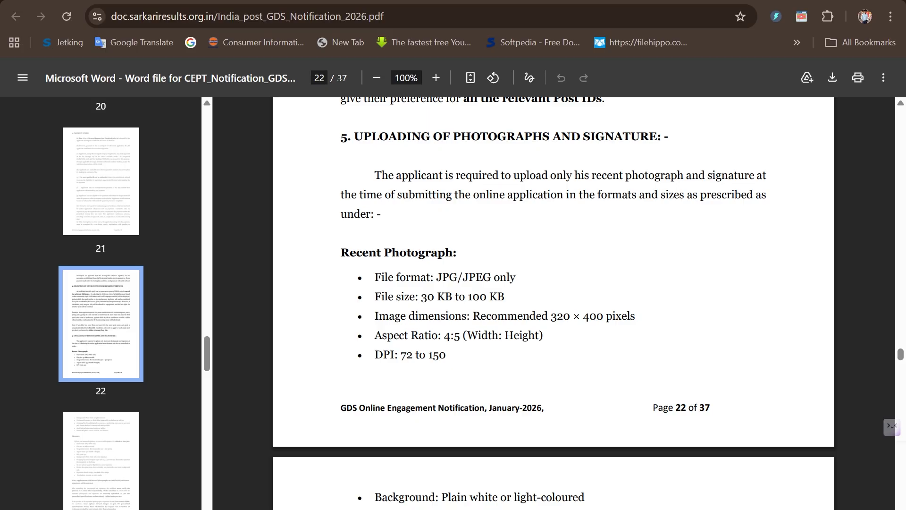
drag(418, 297, 505, 296)
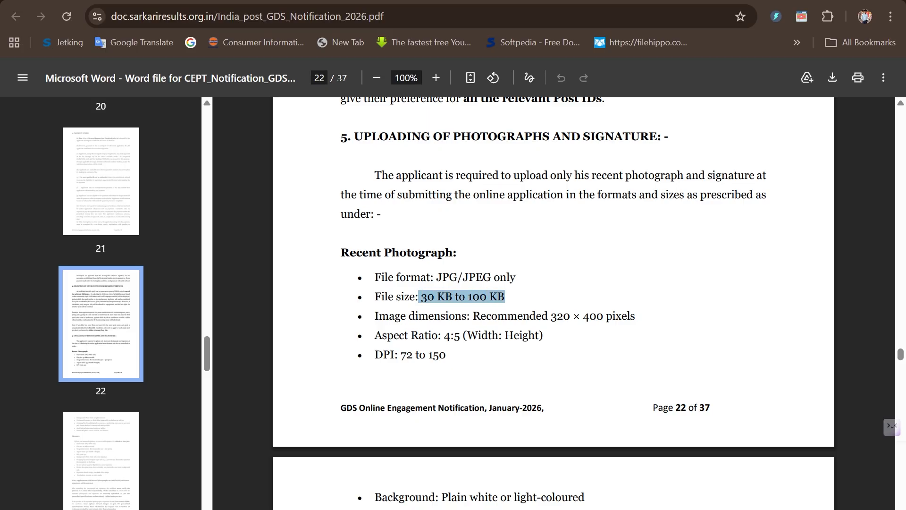
drag(436, 277, 517, 277)
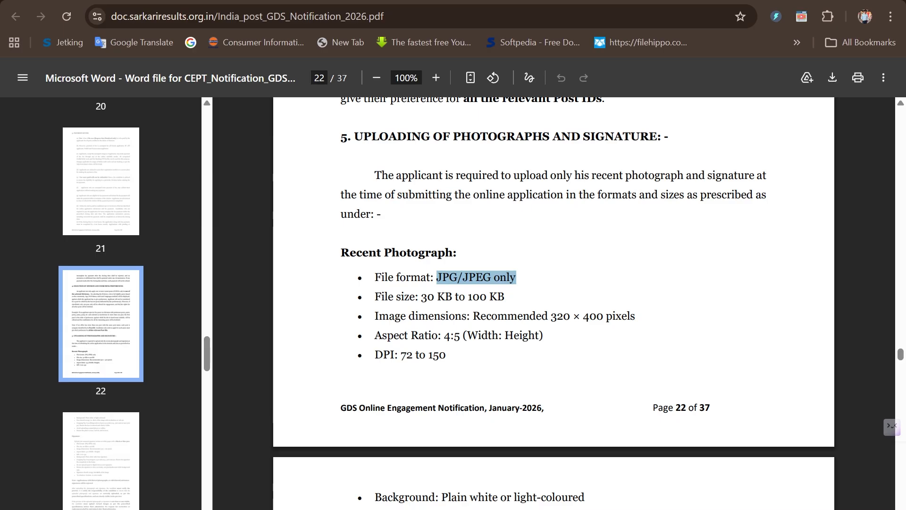
drag(551, 316, 604, 315)
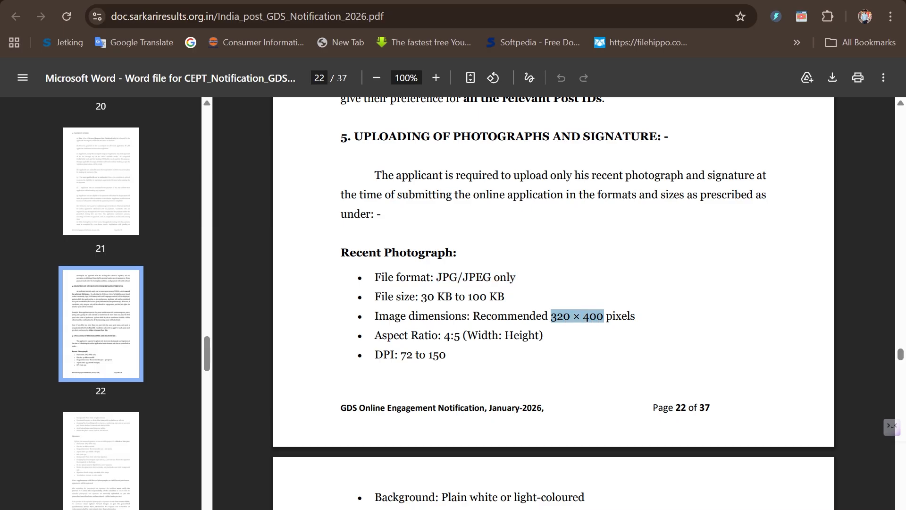
drag(638, 316, 557, 316)
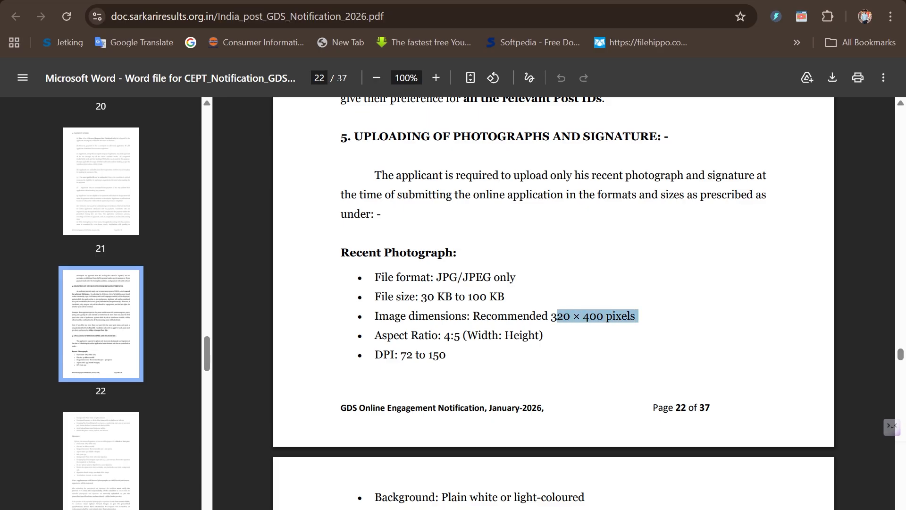
drag(444, 335, 505, 335)
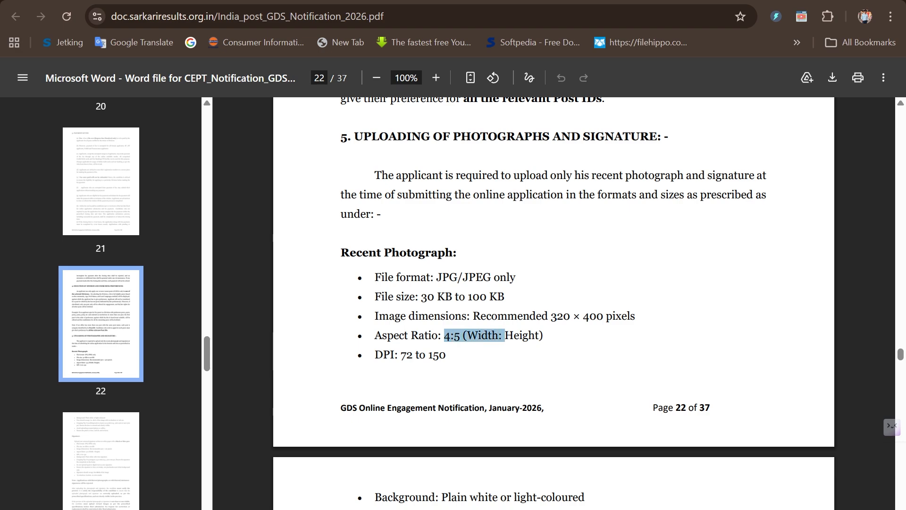
drag(426, 355, 439, 354)
click(440, 355)
drag(400, 355, 449, 355)
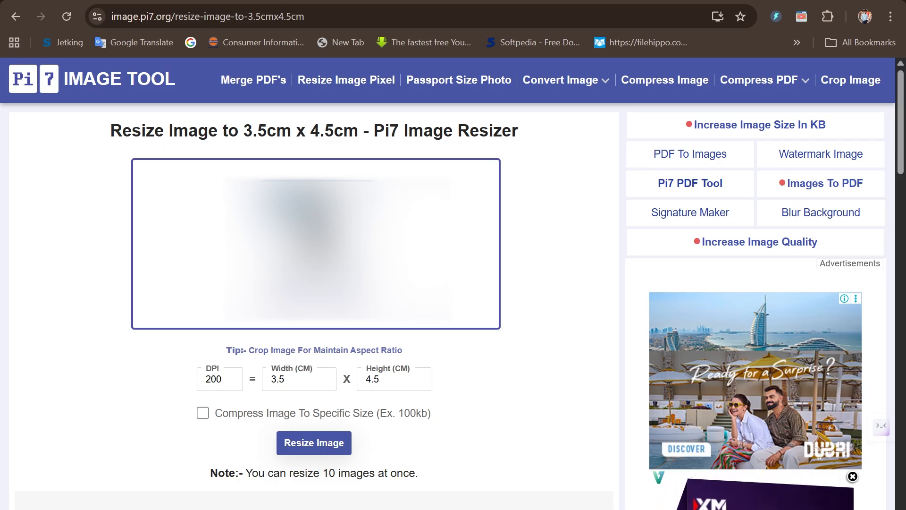
Crop the candidate's photo in the Pi7 resizer and recheck the permitted DPI range in the notification PDF.
click(313, 301)
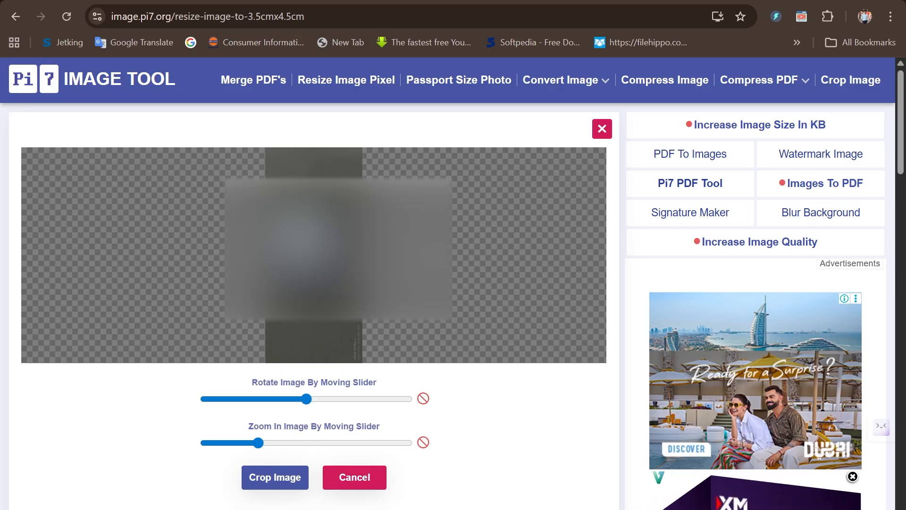
click(291, 479)
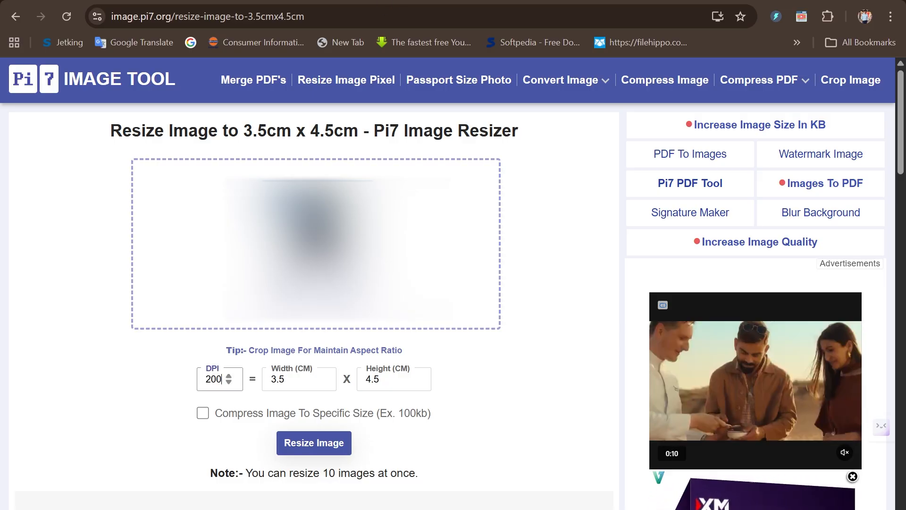
click(382, 8)
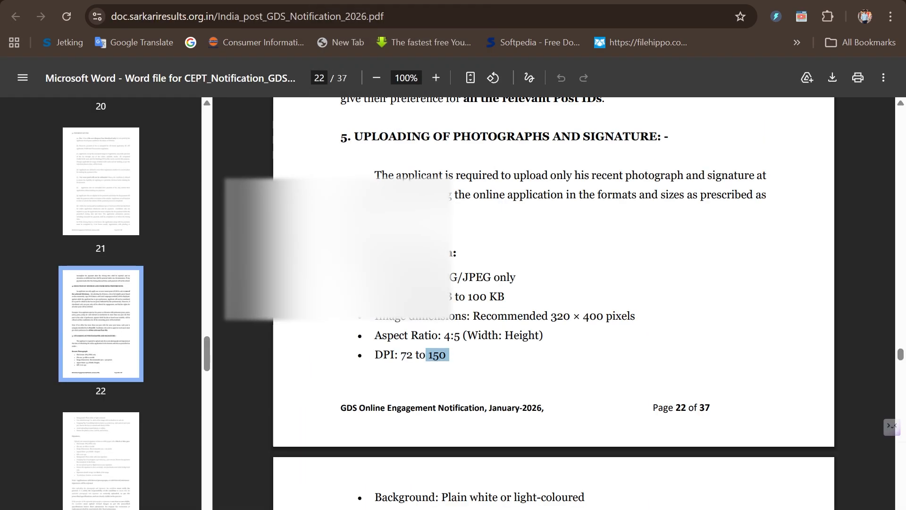
drag(401, 355, 449, 355)
click(638, 1)
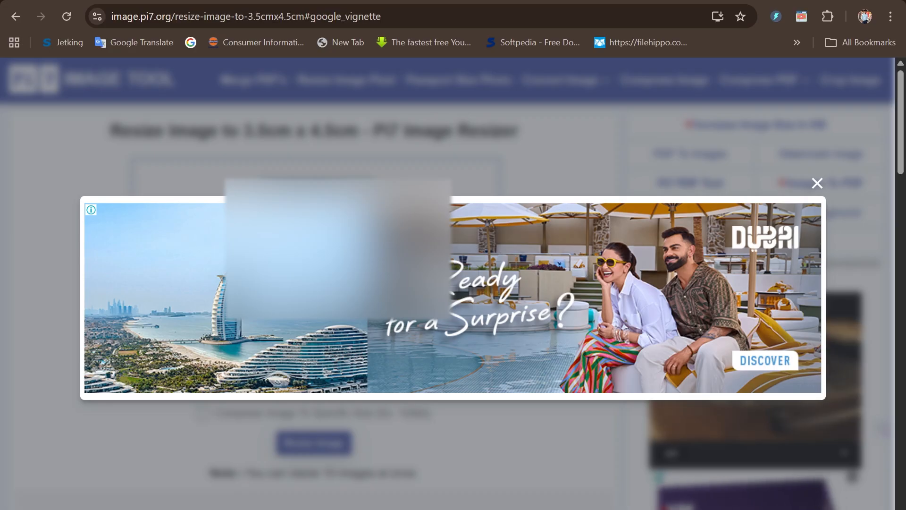
click(817, 183)
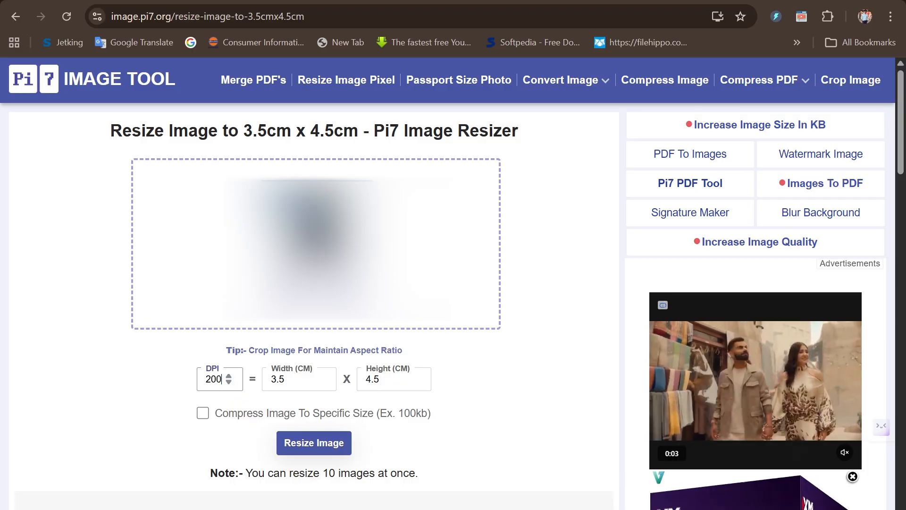
Set the photo's DPI to 135 and resize the image to 3.5 x 4.5 cm.
key(BackSpace)
key(BackSpace)
key(BackSpace)
text(1)
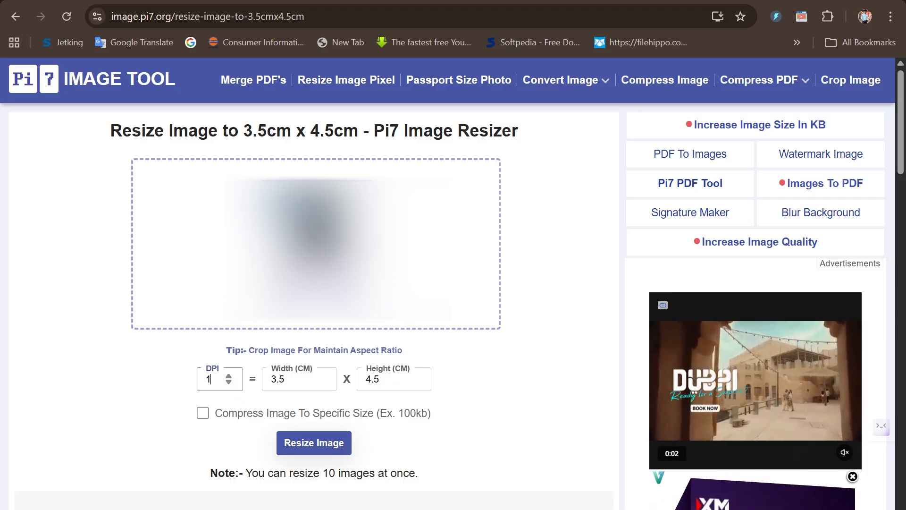
text(35)
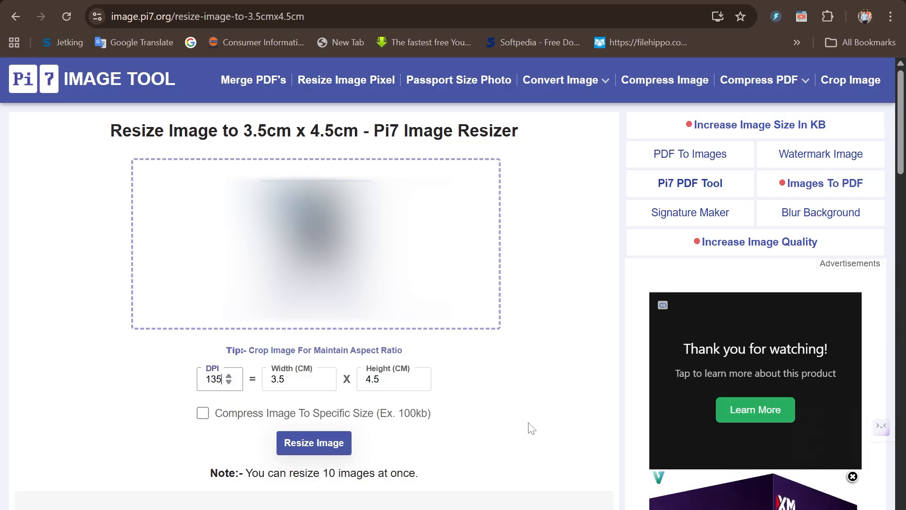
click(299, 448)
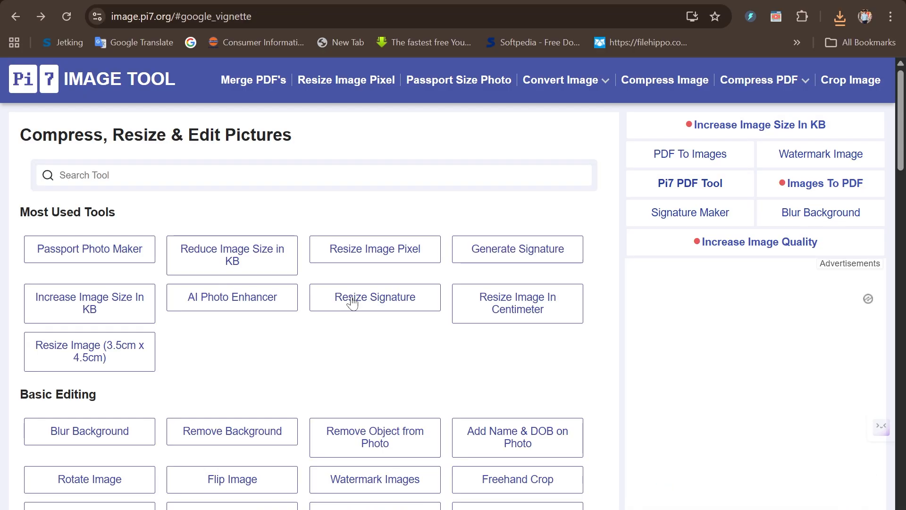
Open Pi7's Resize Signature tool and load the candidate's signature image into it.
click(351, 297)
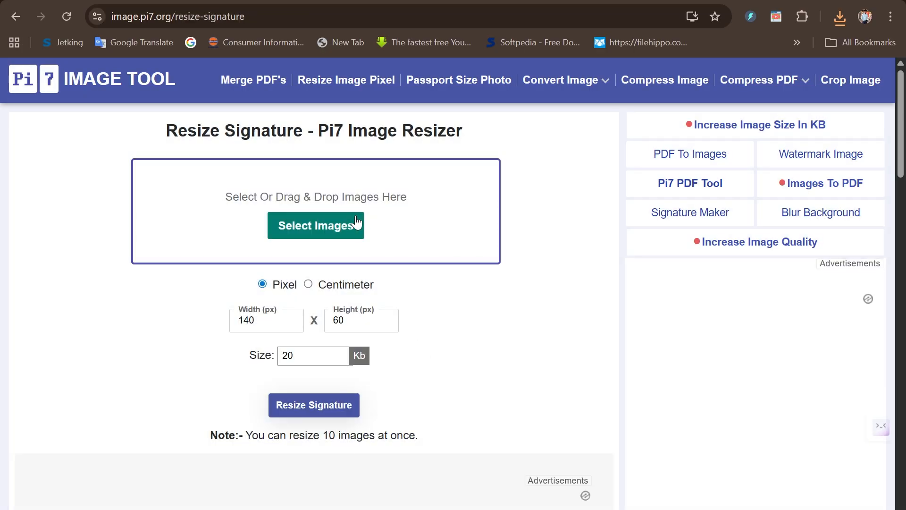
click(330, 224)
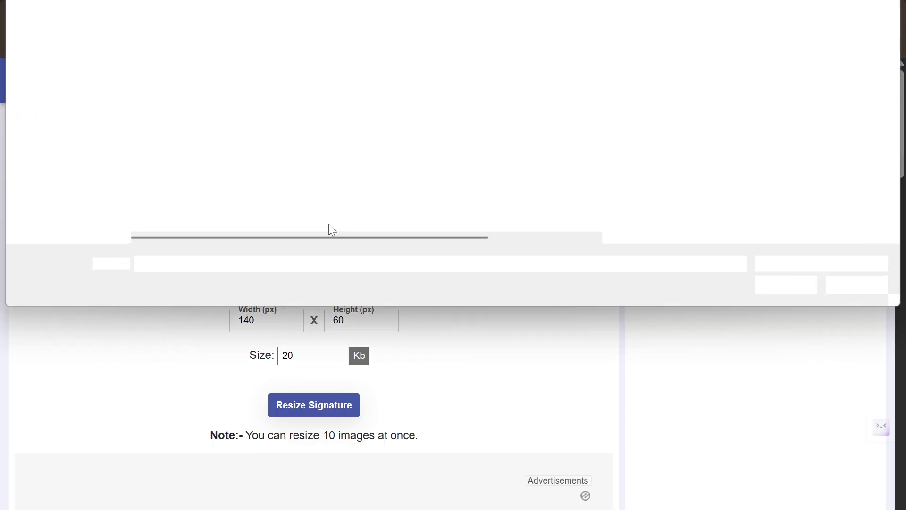
double_click(329, 226)
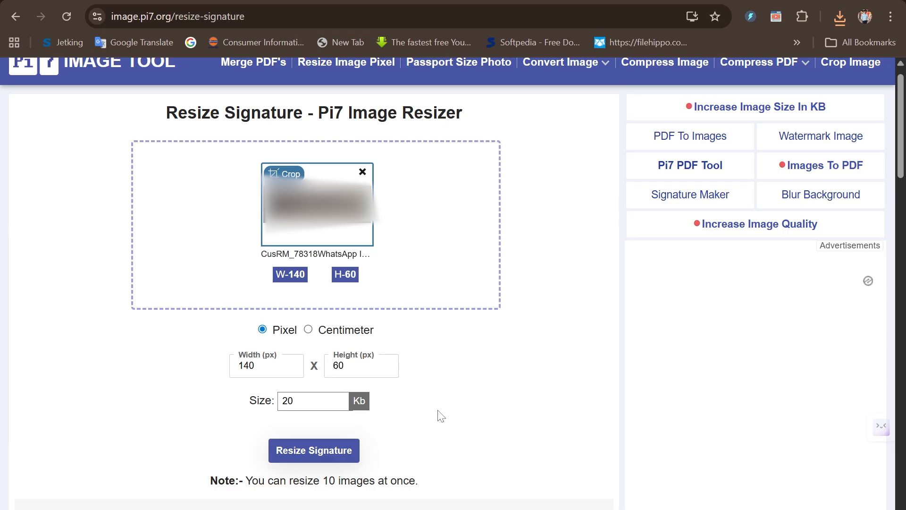
Examine the signature's format, file size, dimensions, aspect ratio and DPI requirements on page 23 of the notification PDF.
click(349, 1)
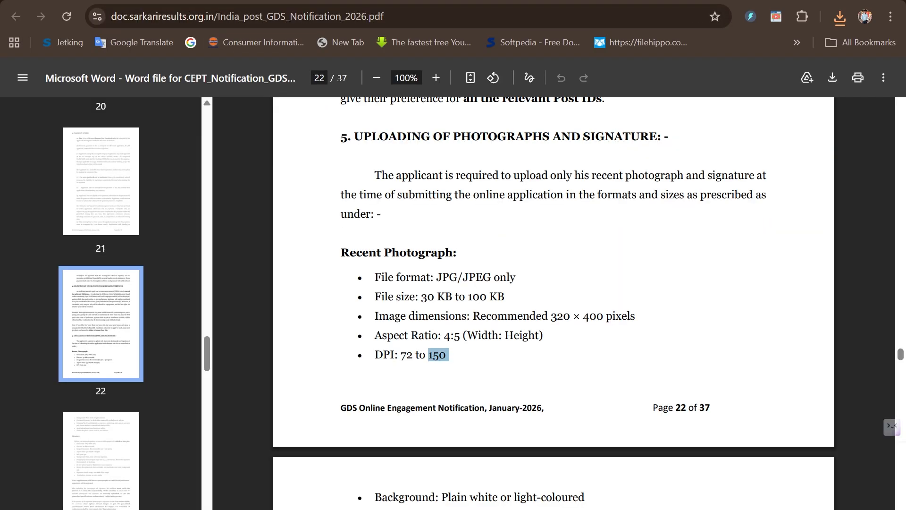
scroll(553, 283, down, 6)
scroll(553, 283, down, 5)
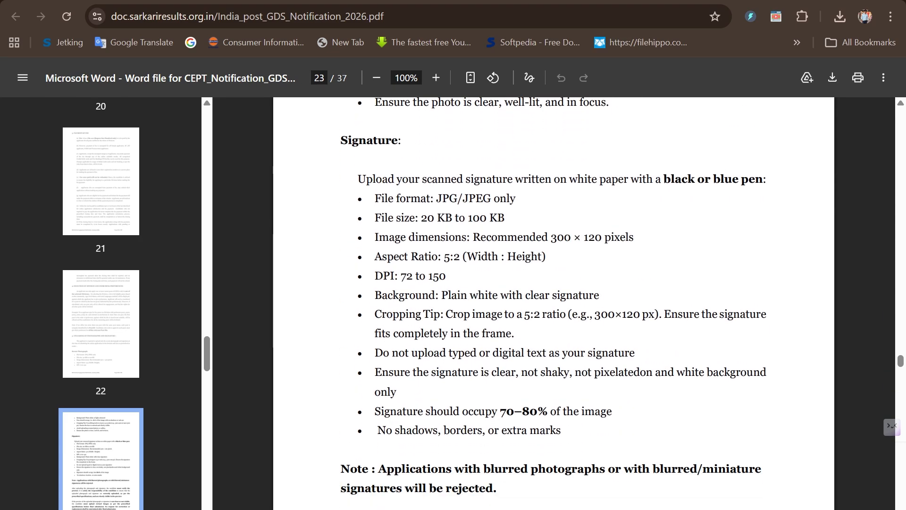
drag(418, 218, 505, 219)
drag(436, 198, 520, 198)
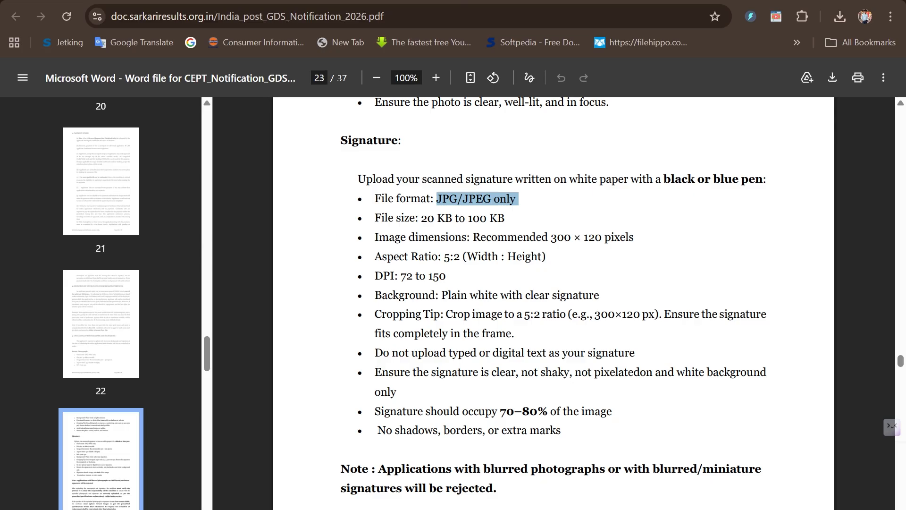
drag(409, 237, 486, 236)
drag(547, 237, 635, 237)
click(496, 276)
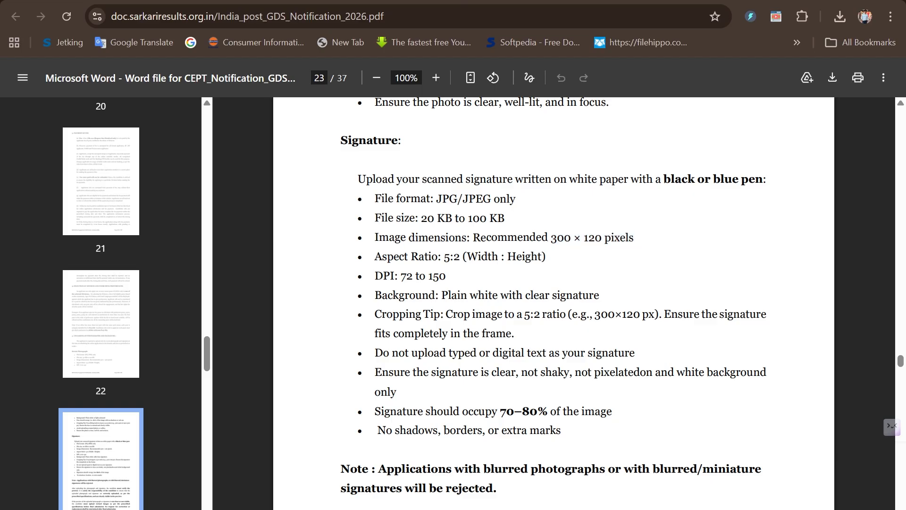
drag(444, 257, 461, 256)
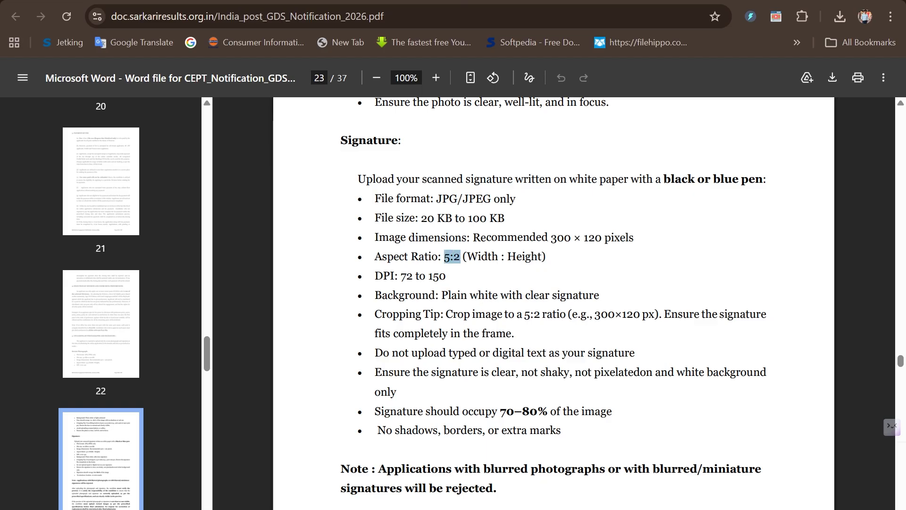
click(479, 276)
scroll(479, 276, down, 1)
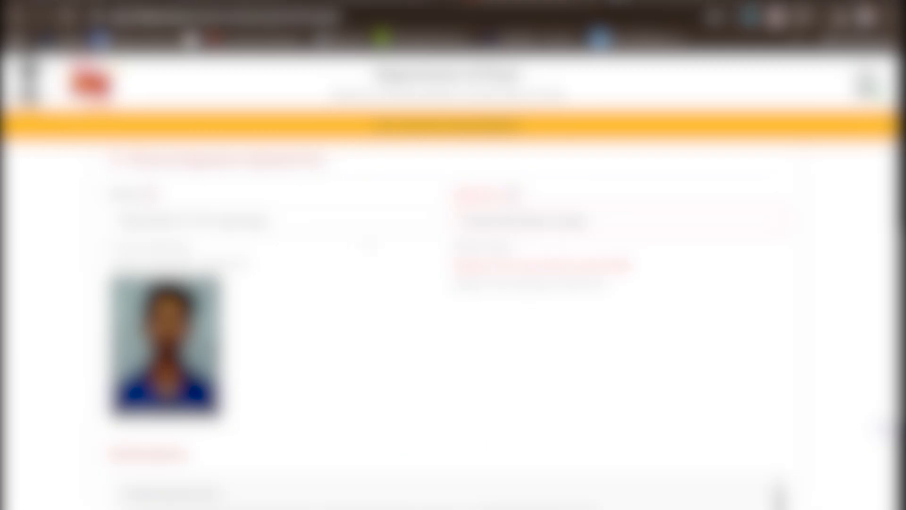
Upload the candidate's signature image to the signature field of the India Post GDS application form.
click(491, 220)
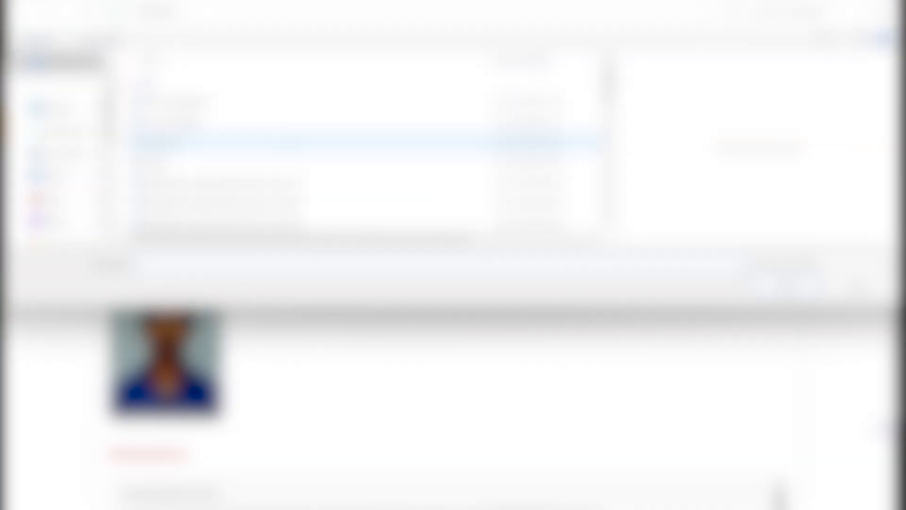
click(222, 102)
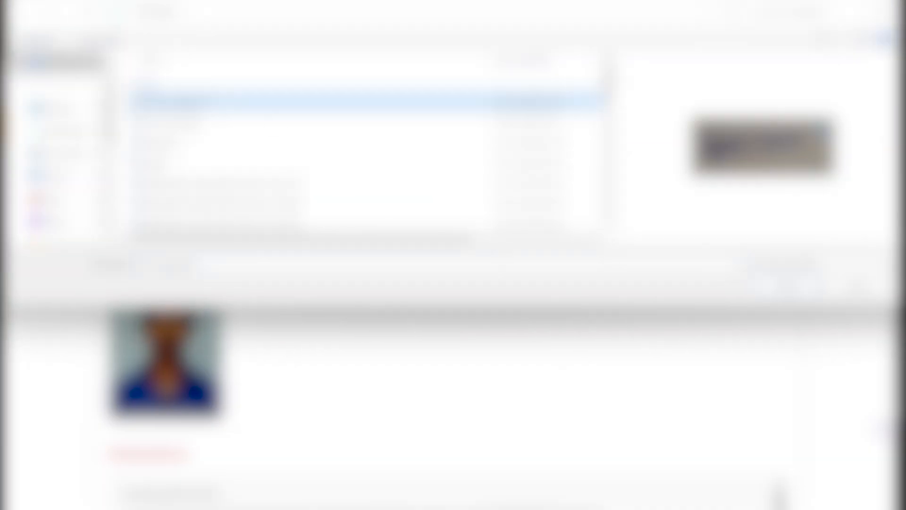
click(788, 285)
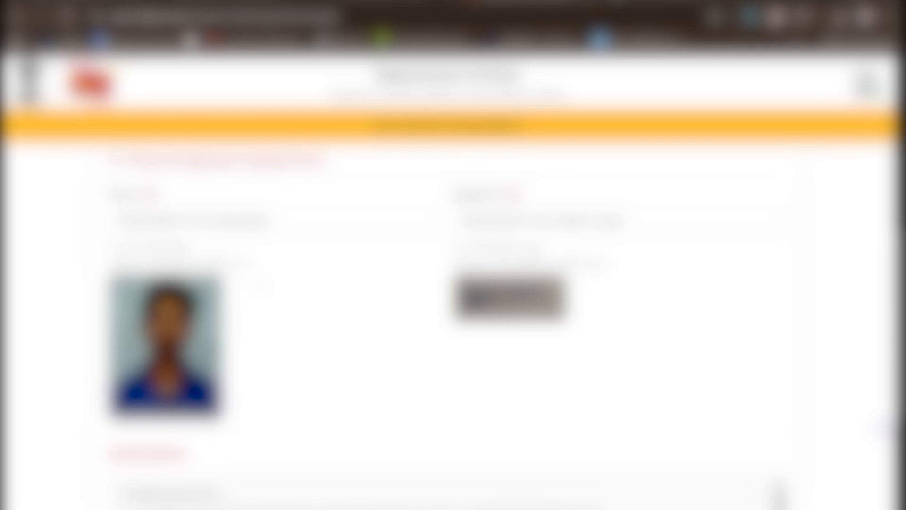
Preview the completed application, review it through to the declaration, and confirm its submission.
scroll(453, 302, down, 5)
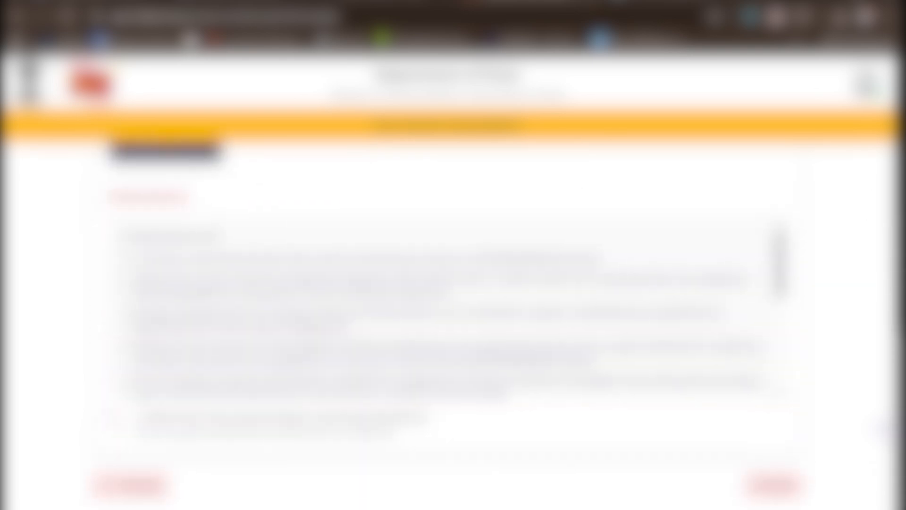
click(772, 485)
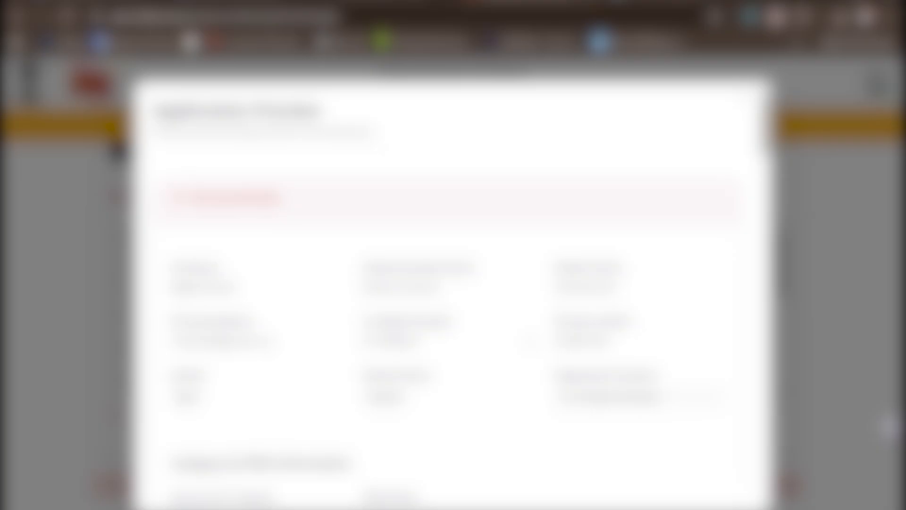
scroll(451, 292, down, 10)
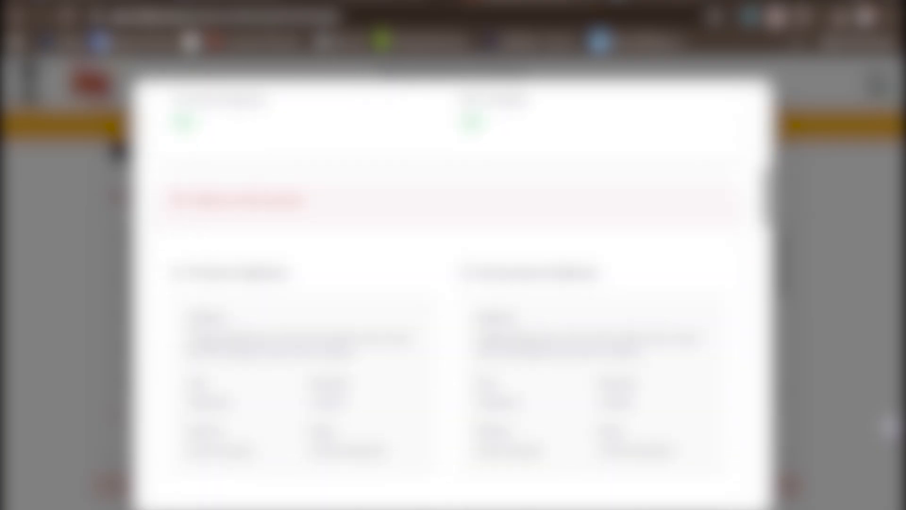
scroll(451, 292, down, 10)
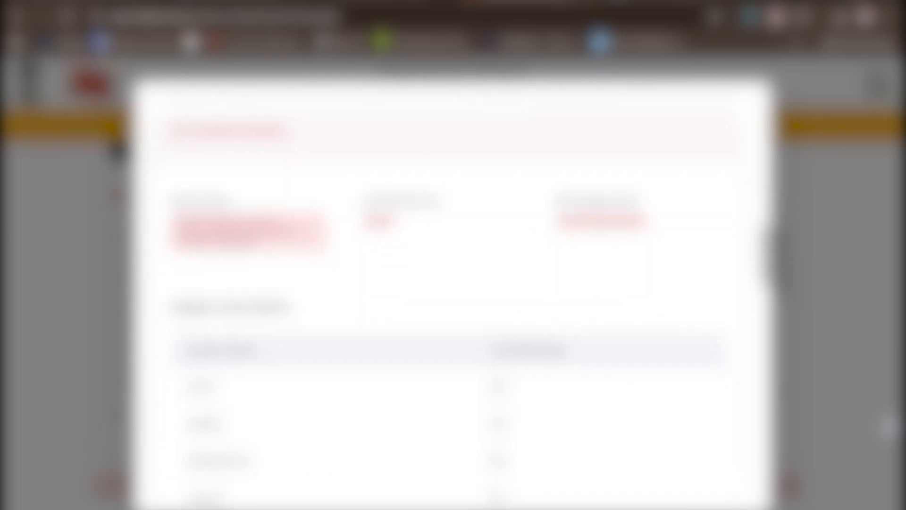
scroll(450, 292, down, 10)
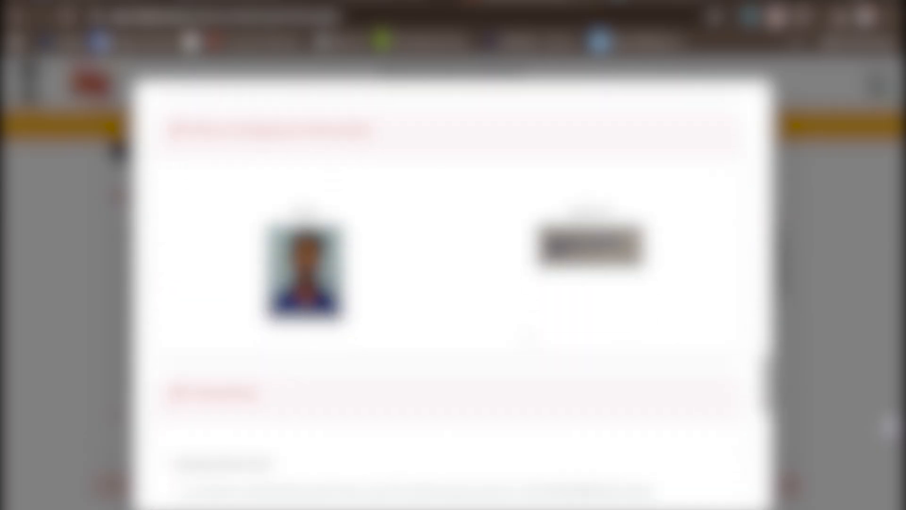
scroll(450, 293, down, 8)
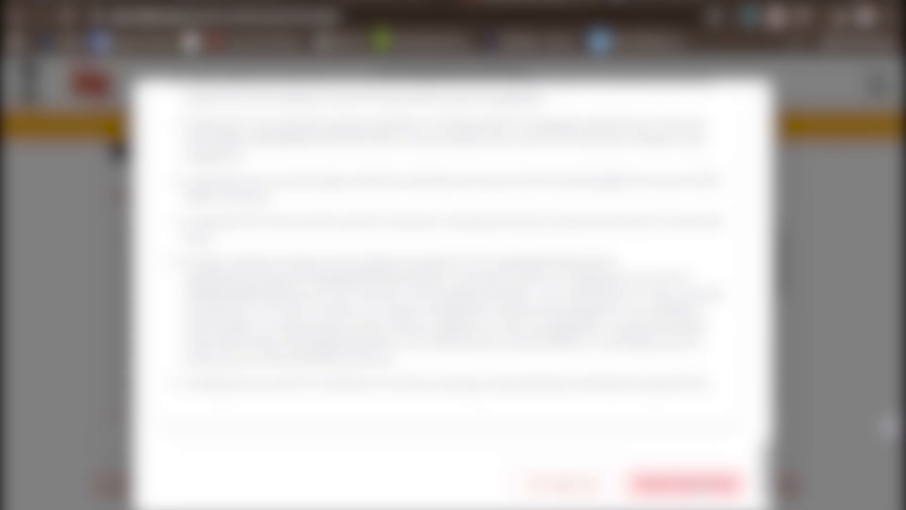
click(702, 486)
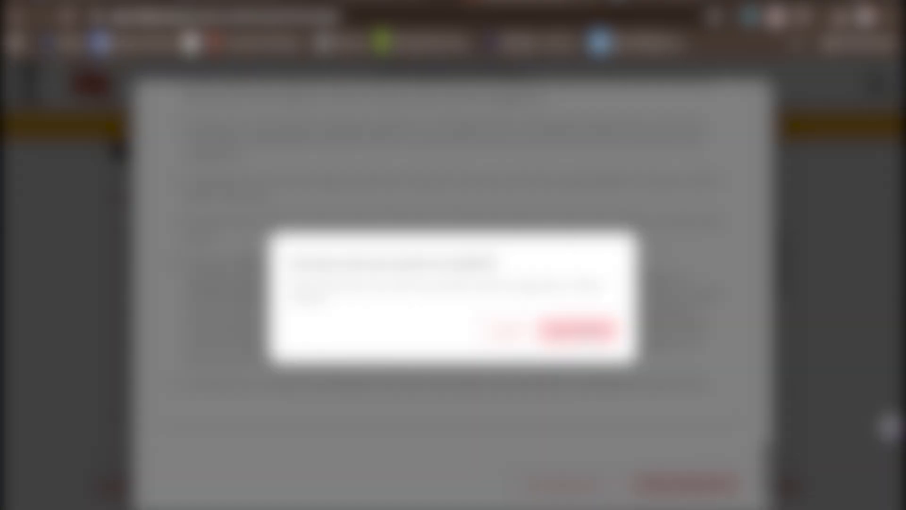
click(585, 331)
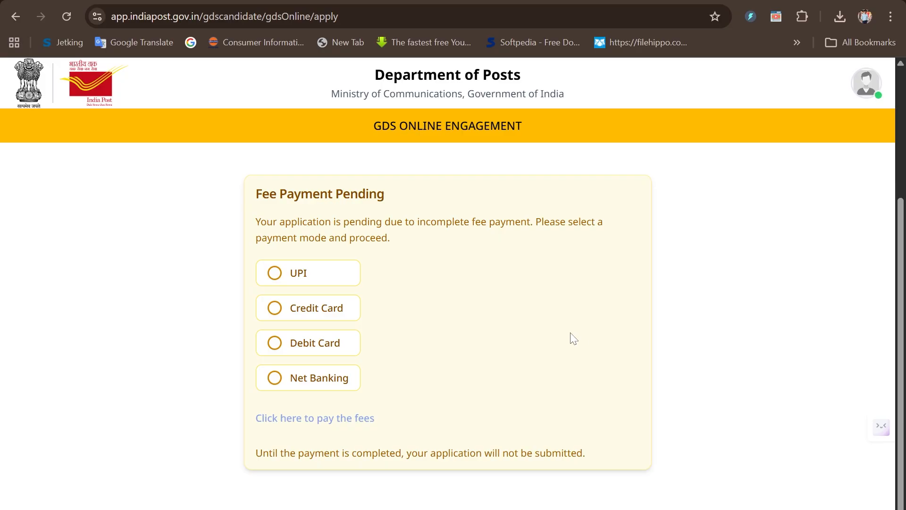
Choose UPI as the fee payment mode and proceed through the payment gateway past SBI ePay's billing address details.
click(278, 280)
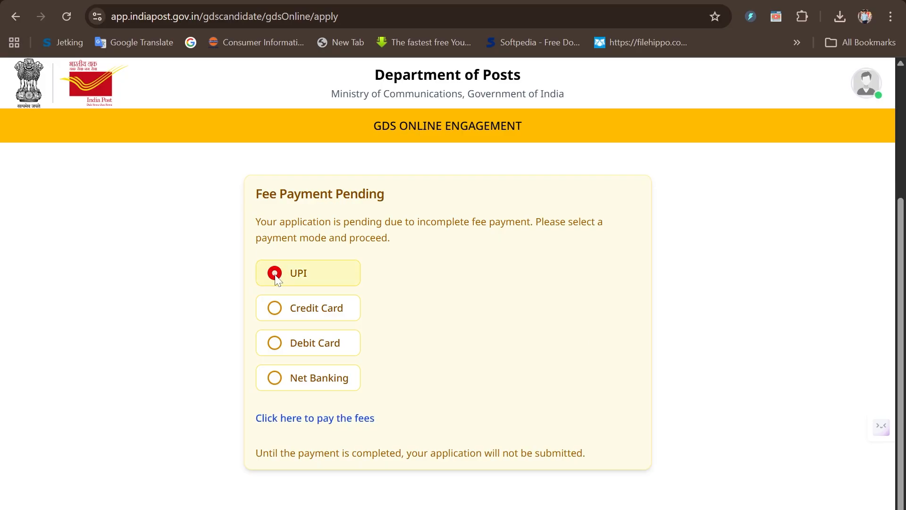
click(287, 420)
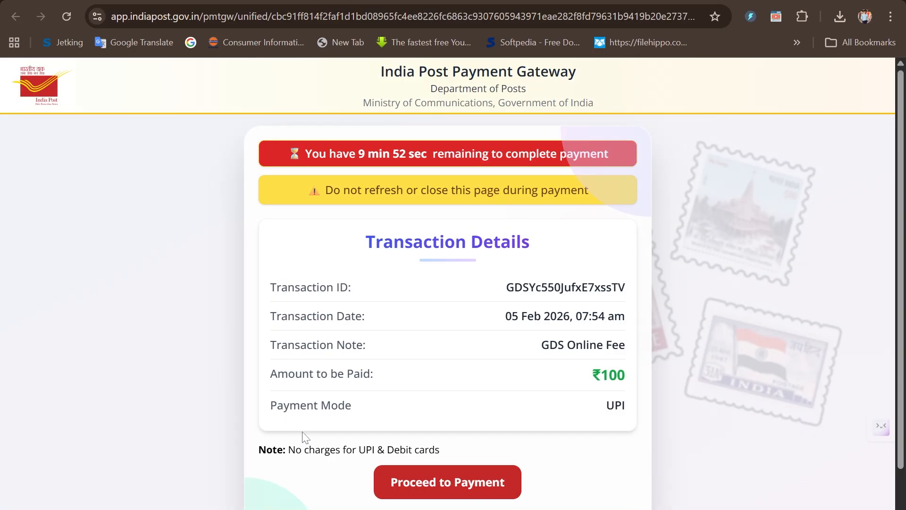
click(427, 494)
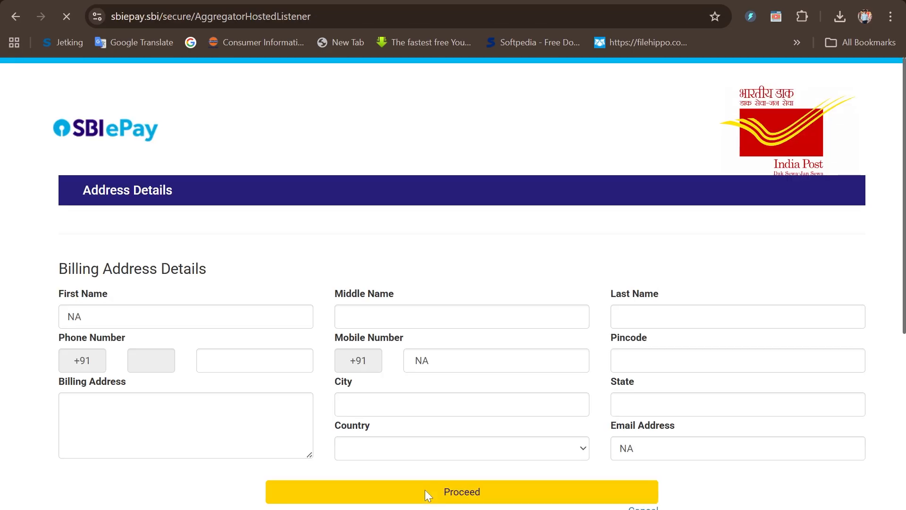
click(427, 492)
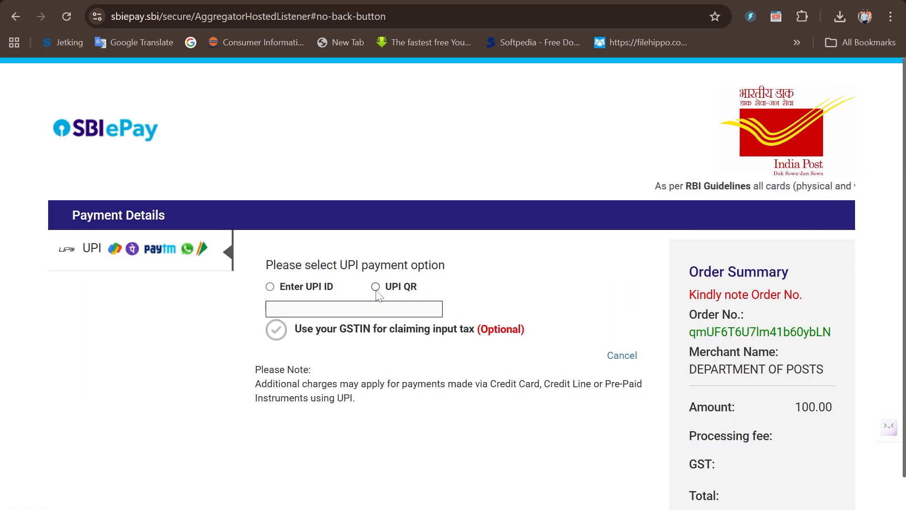
Select UPI QR as the payment option and bring up the QR code for paying the ₹100 application fee.
click(375, 287)
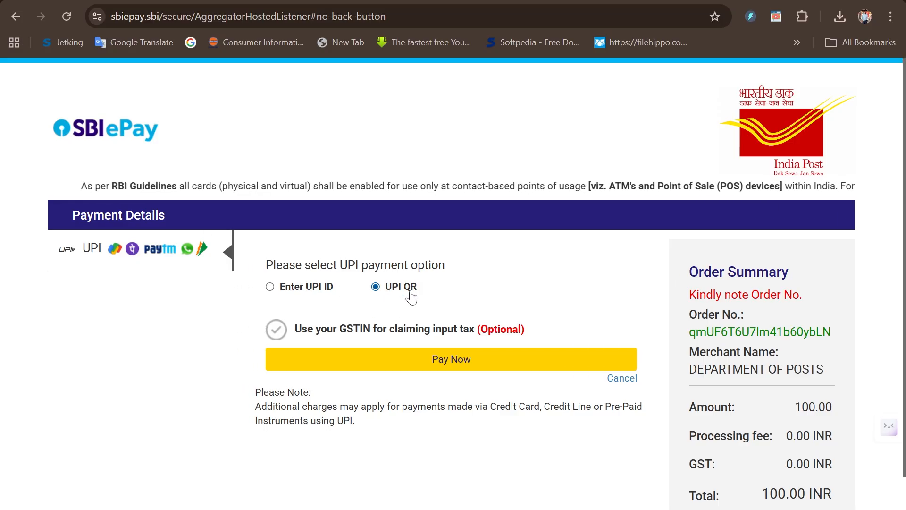
click(421, 358)
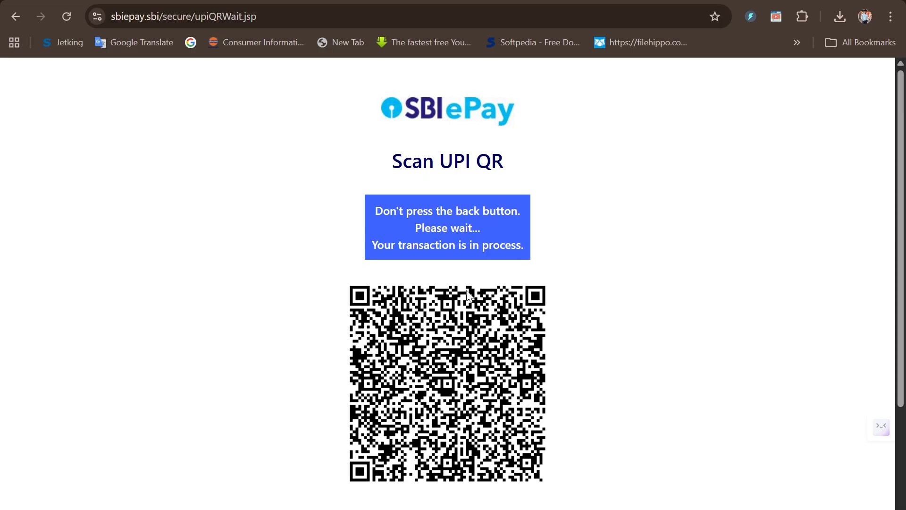
scroll(484, 281, down, 1)
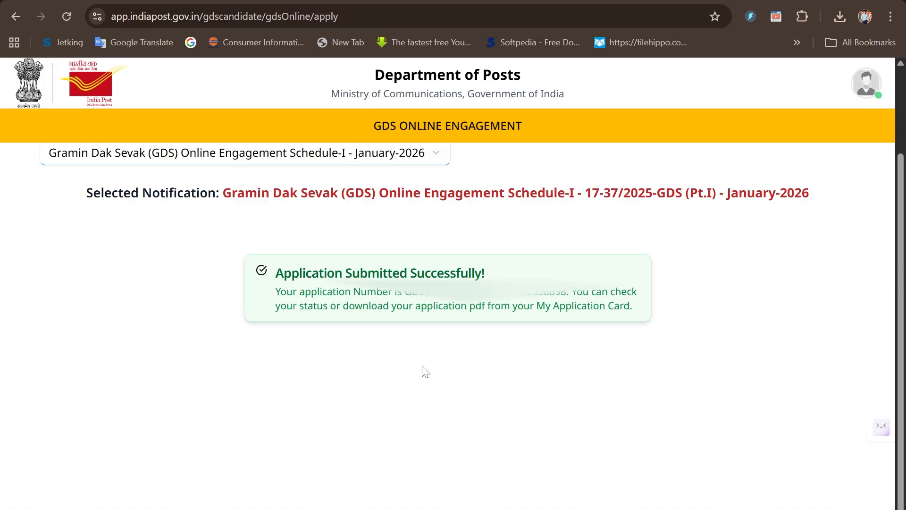
Go from the dashboard to My Applications and download the submitted application's PDF.
scroll(424, 371, up, 2)
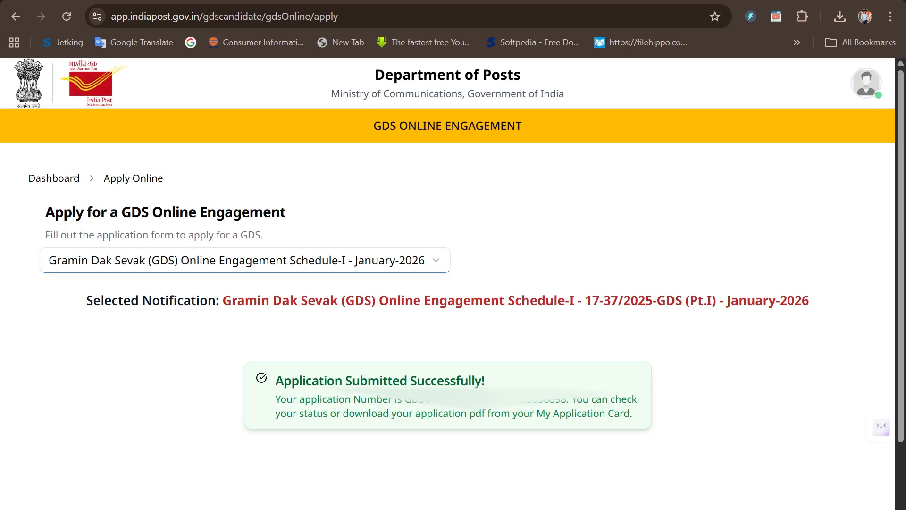
click(54, 179)
scroll(416, 357, down, 3)
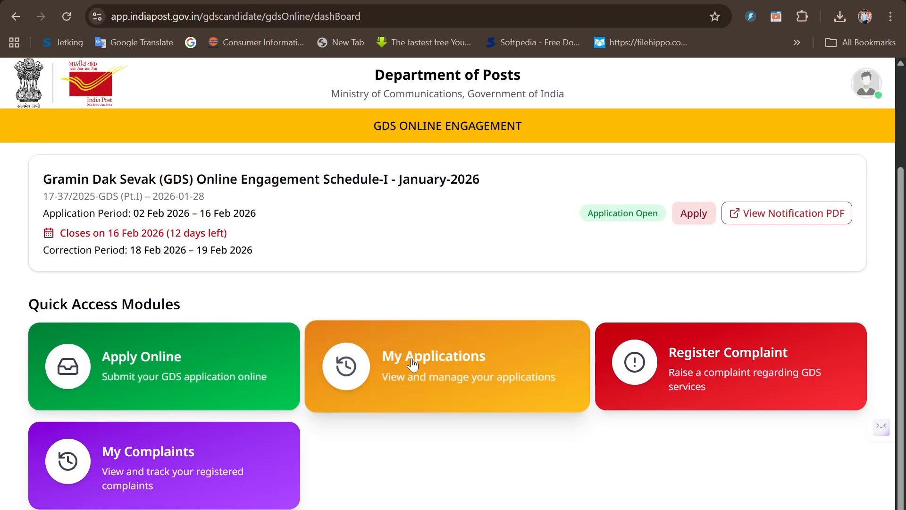
click(411, 368)
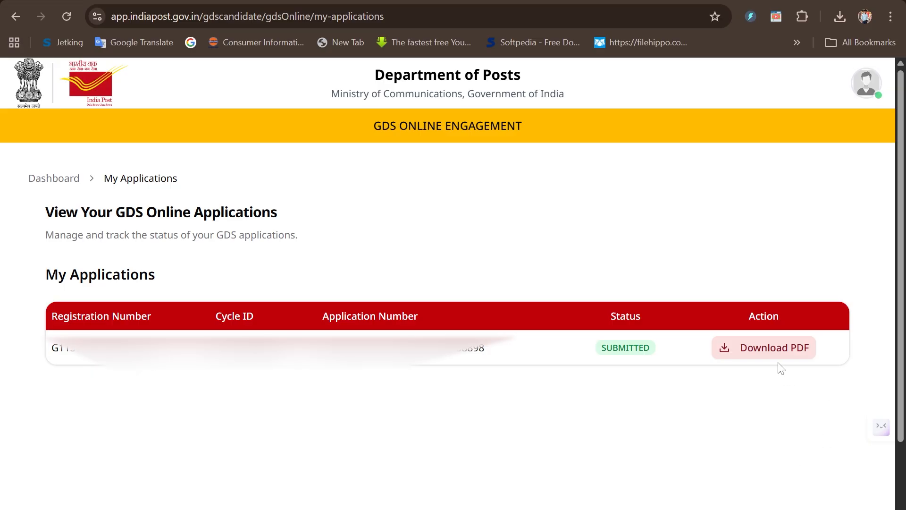
click(773, 350)
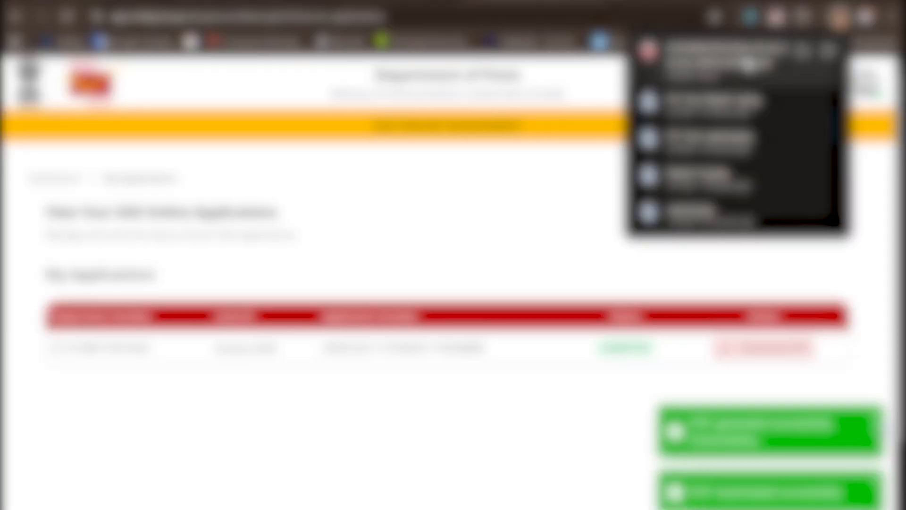
Open the downloaded application PDF and review its pages through to the candidate's signature.
click(747, 61)
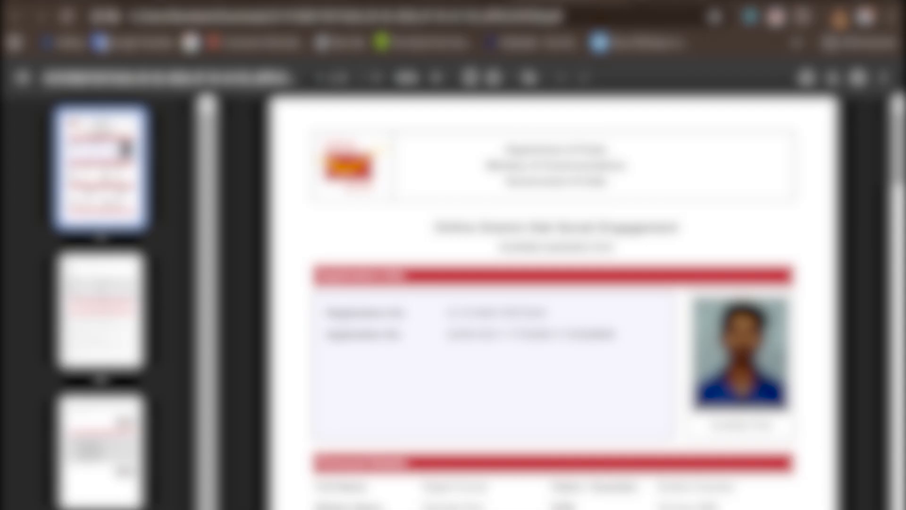
scroll(552, 302, down, 10)
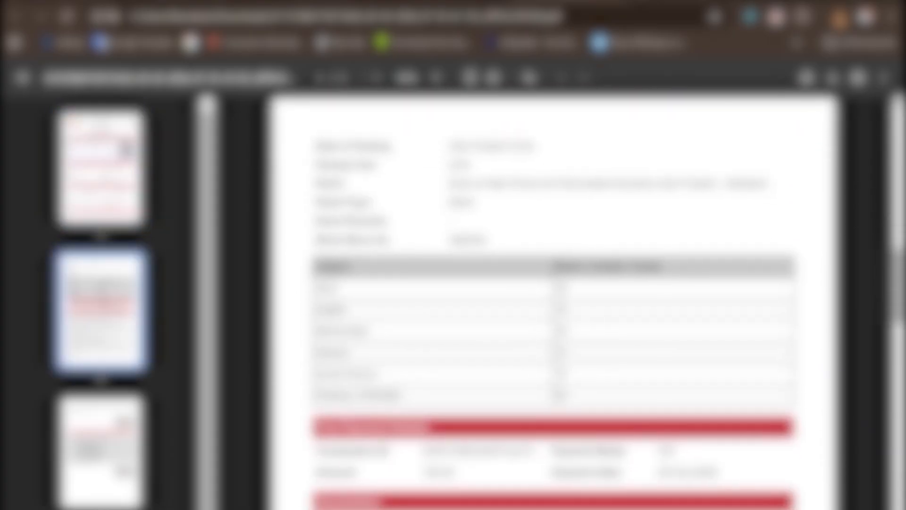
scroll(552, 302, down, 10)
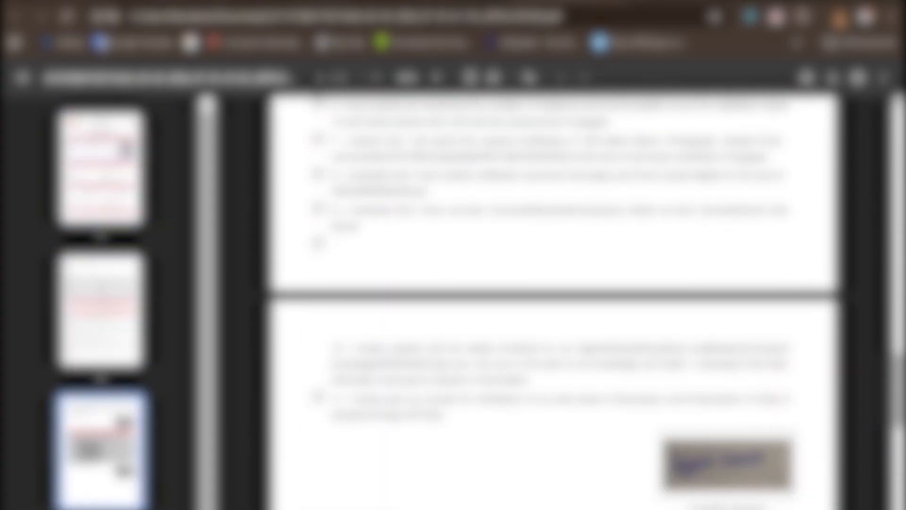
Examine the nine declaration statements on page 2 of the application PDF, including the computer literacy undertaking in item 3.
scroll(553, 302, up, 5)
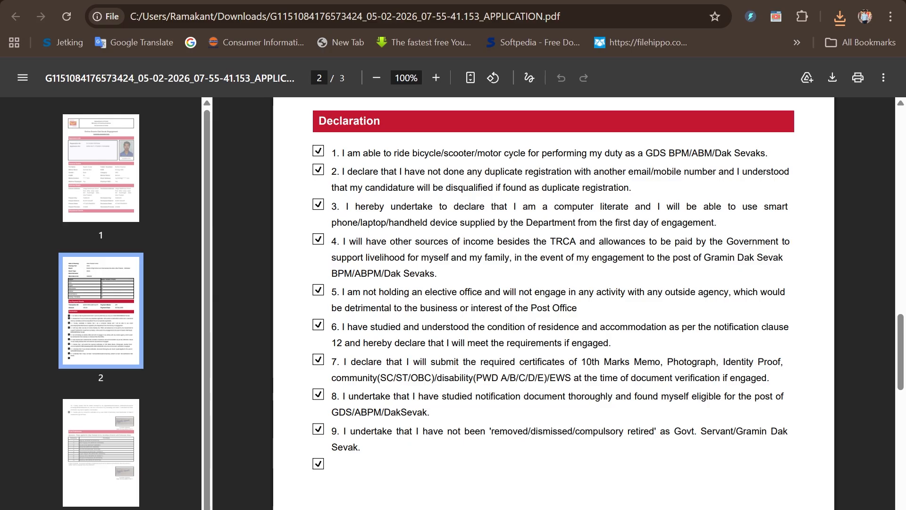
drag(337, 153, 636, 430)
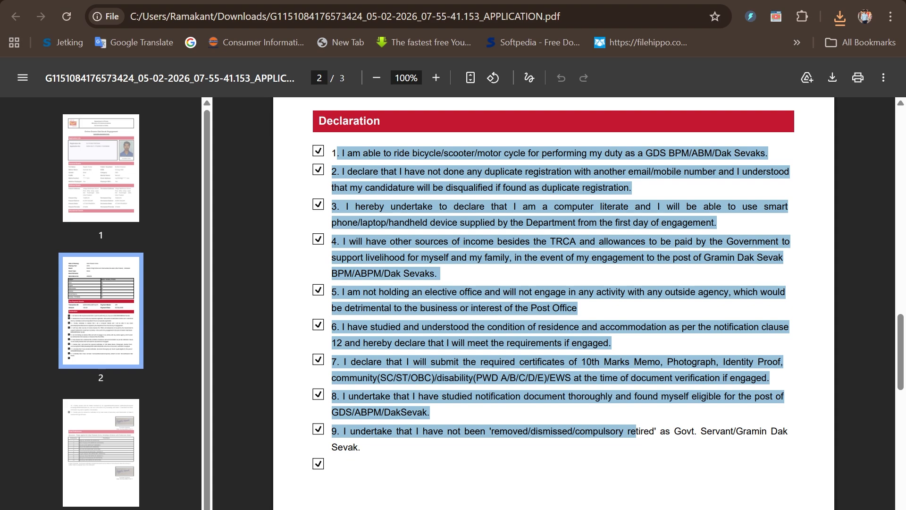
click(636, 432)
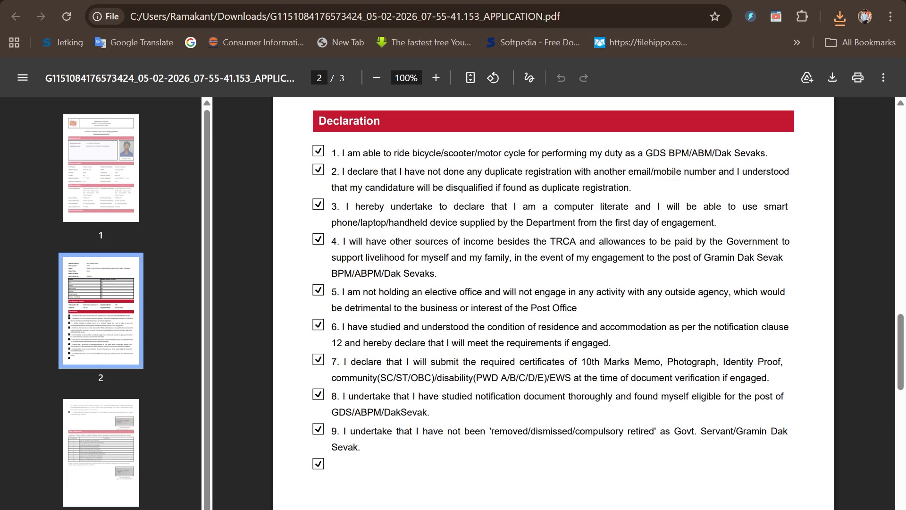
drag(554, 207, 624, 206)
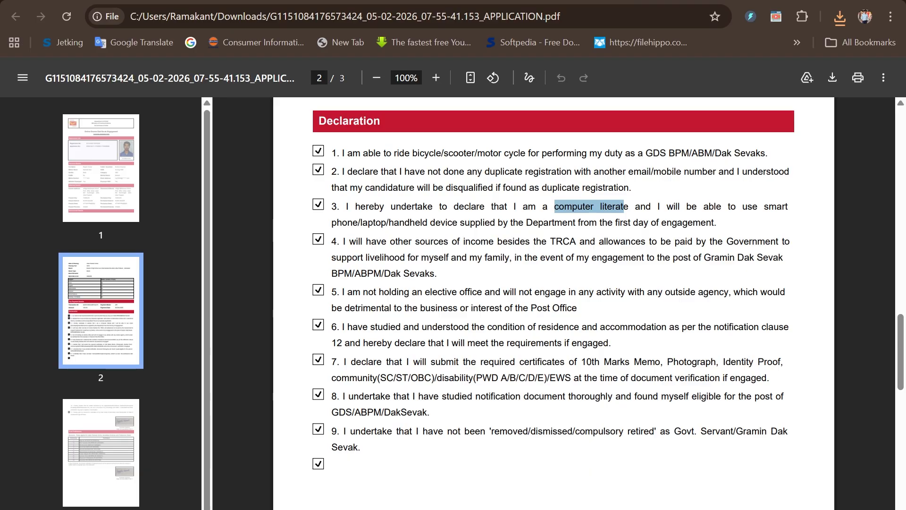